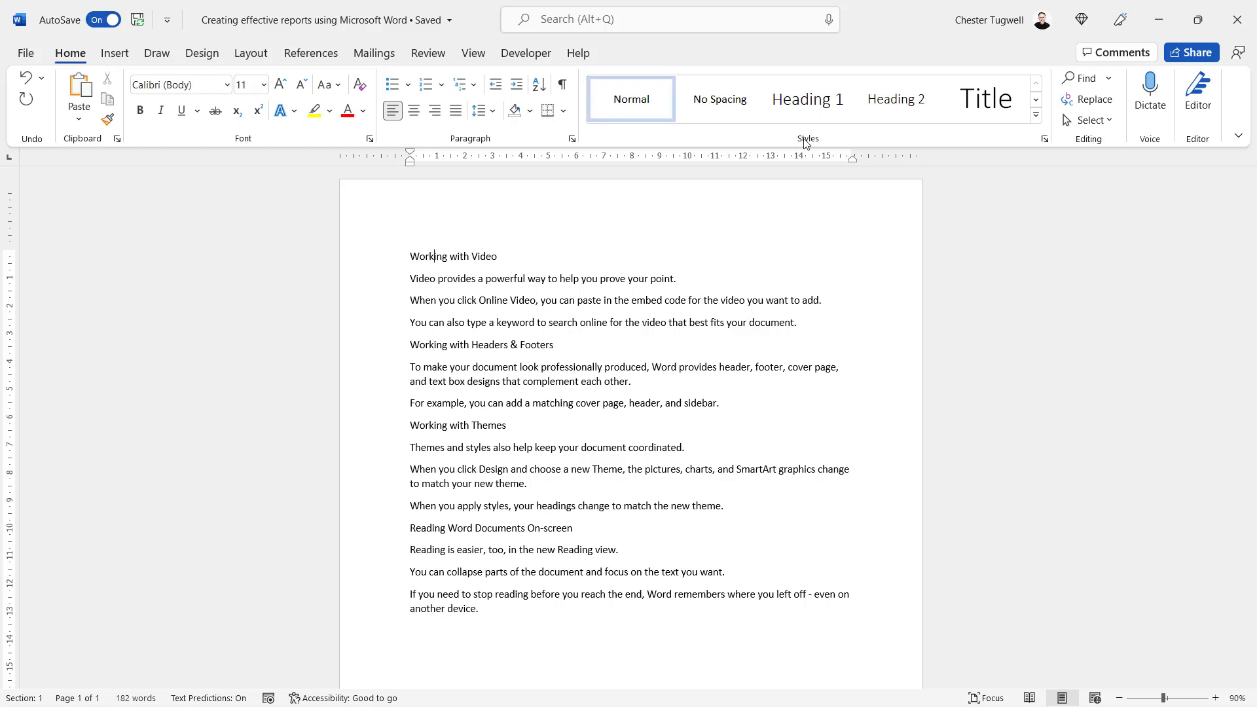
Step: Apply Heading 1 to 'Working with Video', 'Working with Headers & Footers', 'Working with Themes' and 'Reading Word Documents On-screen'
left_click(809, 101)
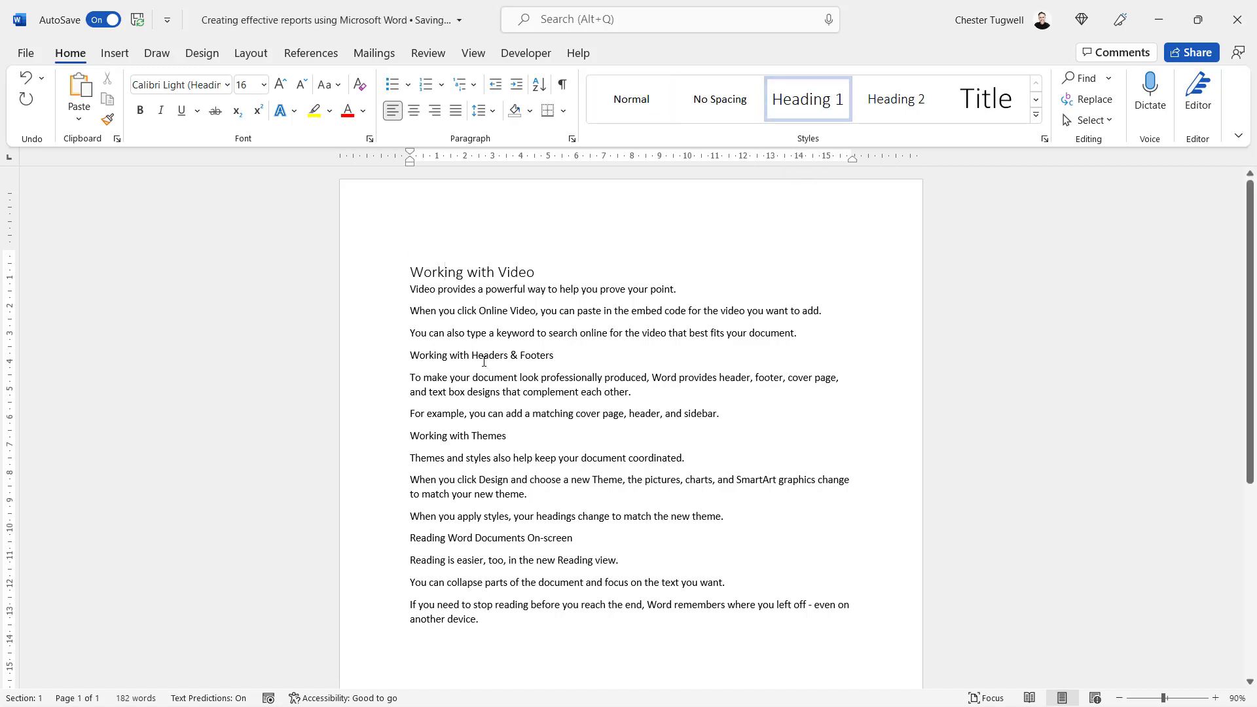
left_click(478, 355)
left_click(812, 106)
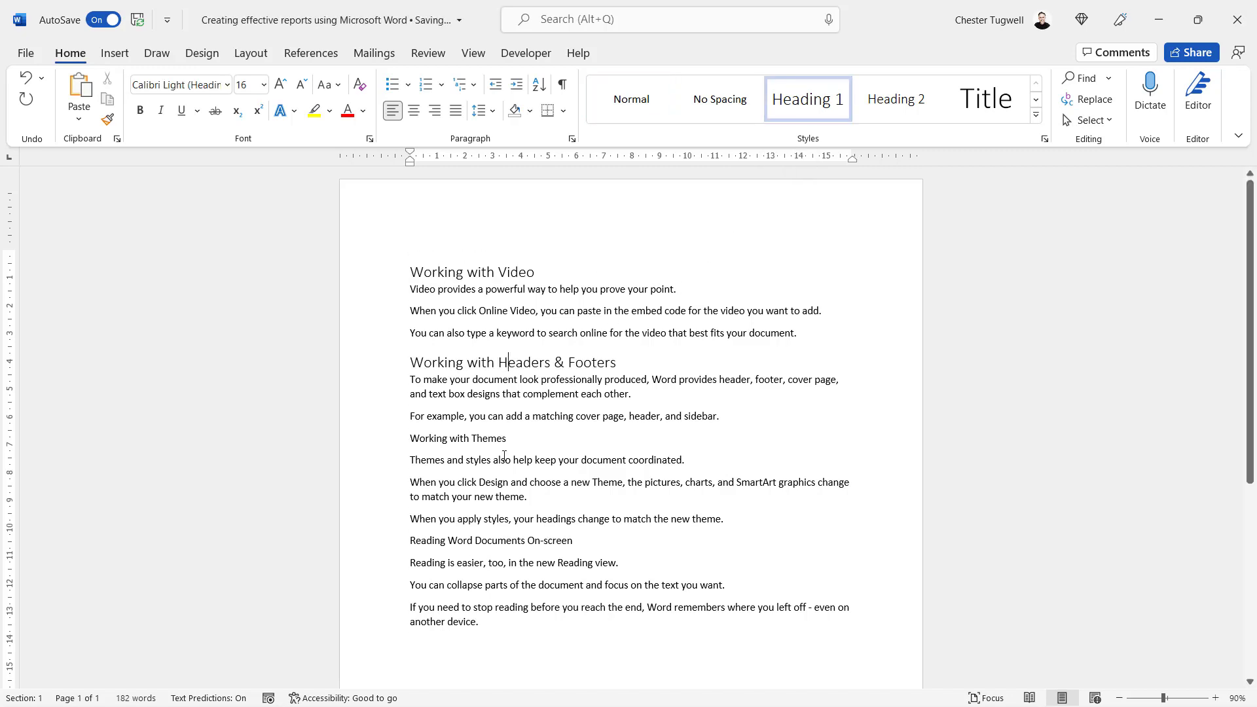
left_click(461, 438)
left_click(809, 101)
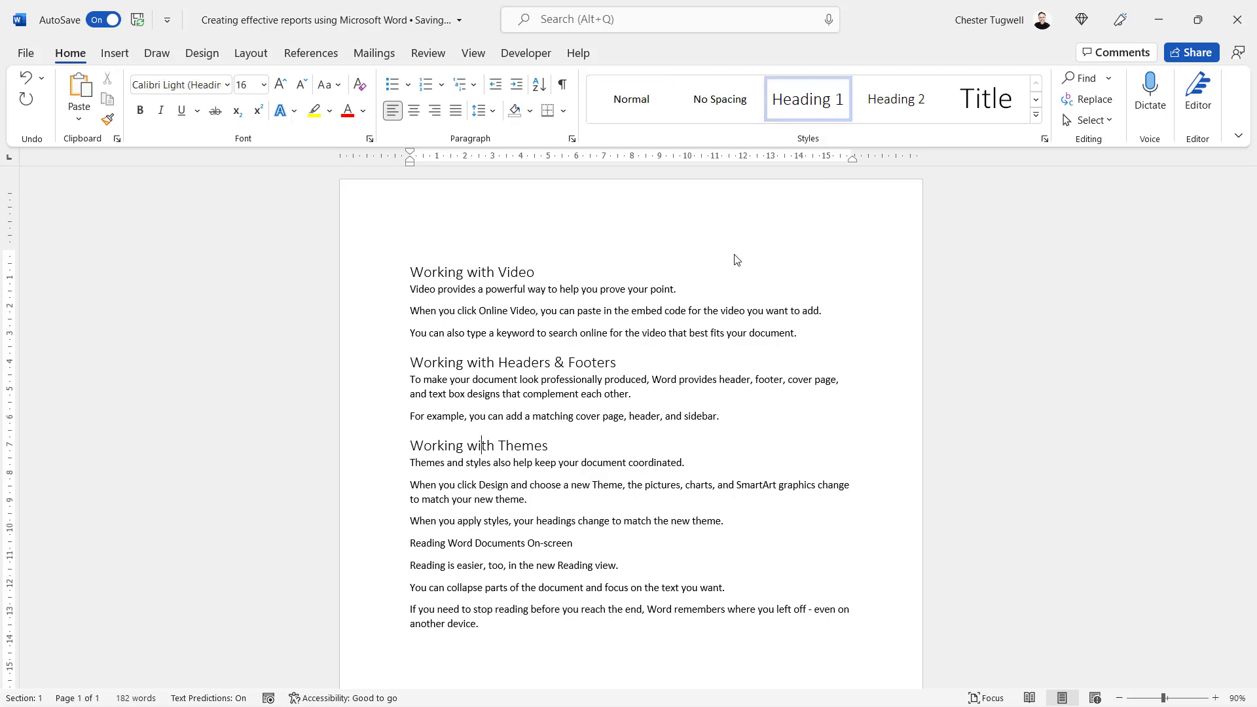
left_click(475, 545)
left_click(794, 105)
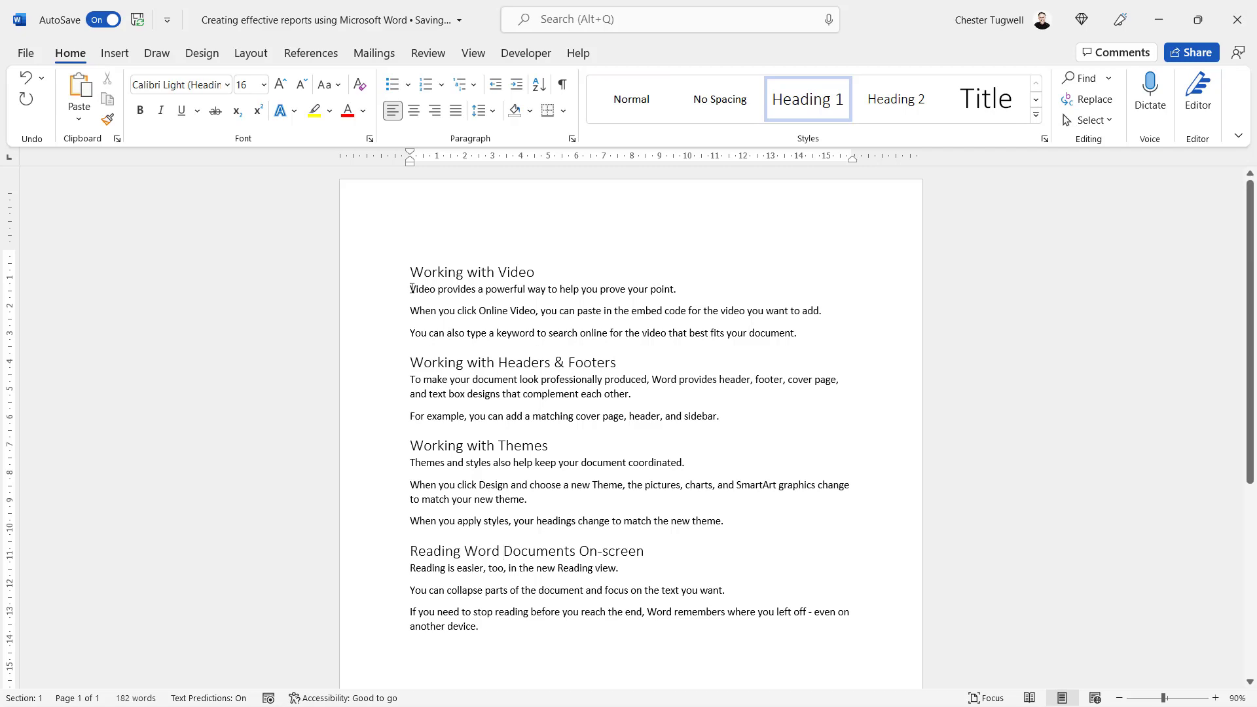
Step: Apply Heading 2 to the body paragraphs under each of the four section titles
left_click_drag(412, 289, 812, 333)
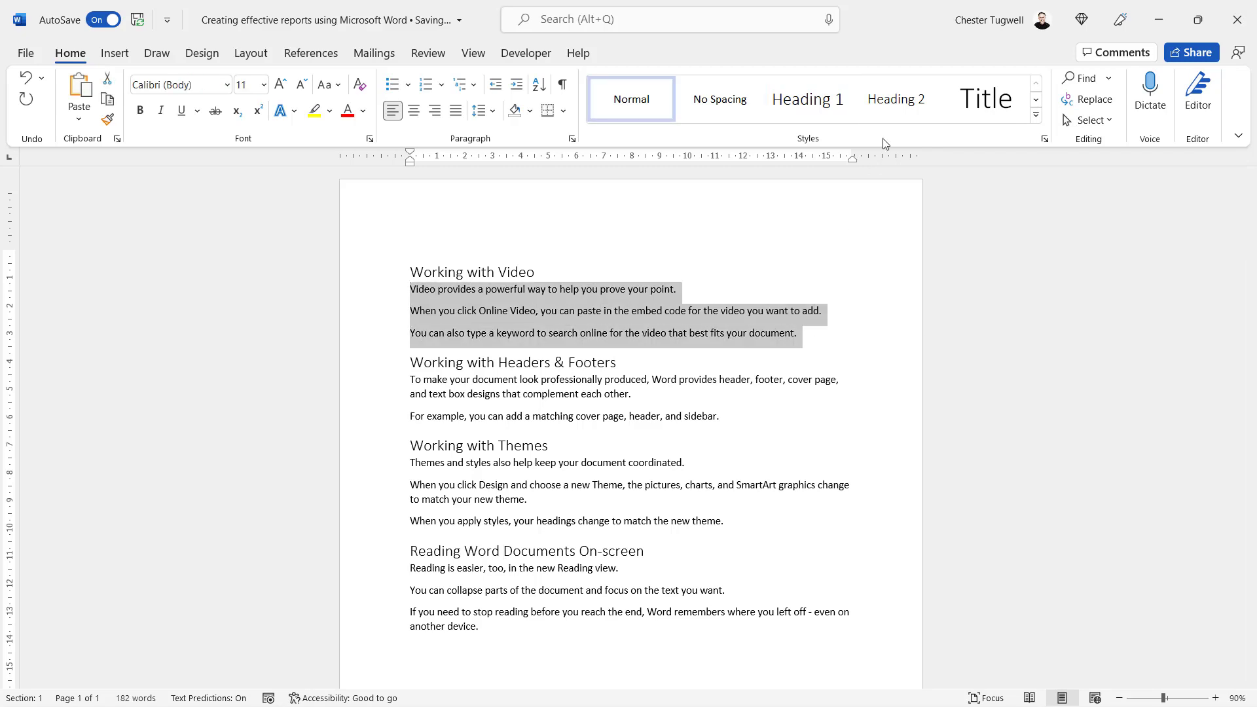
left_click(895, 99)
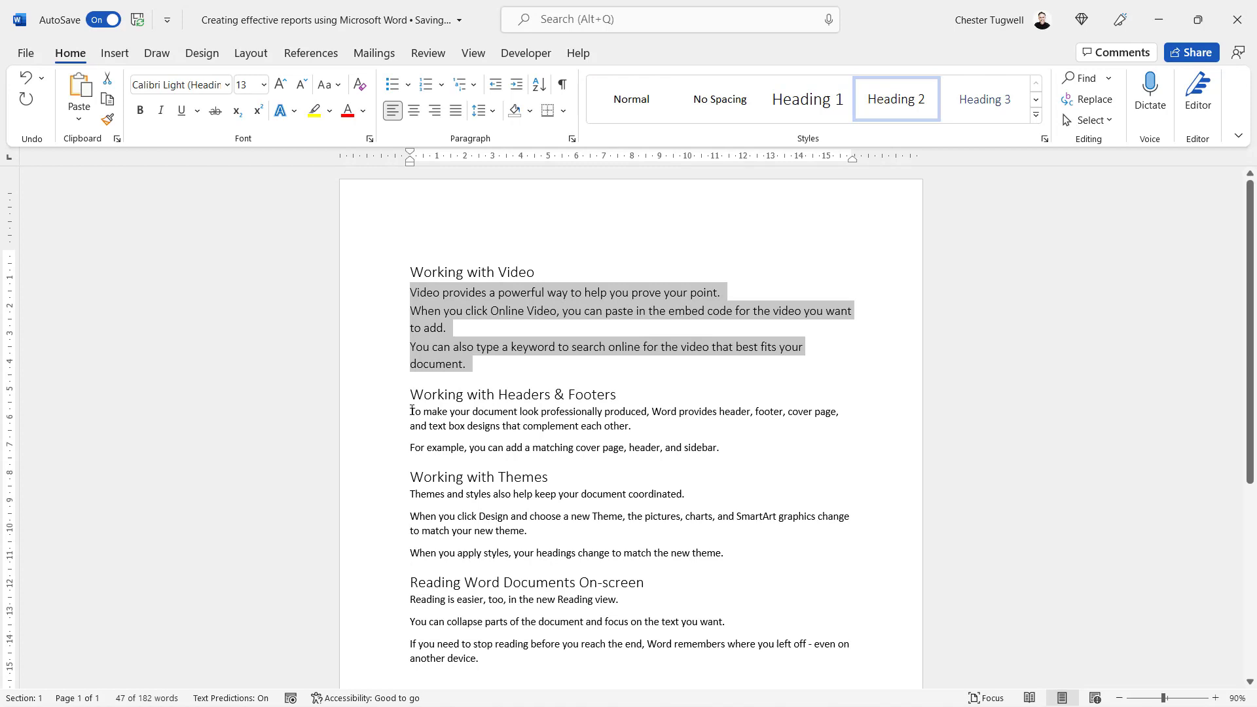
left_click_drag(412, 410, 753, 449)
left_click(885, 105)
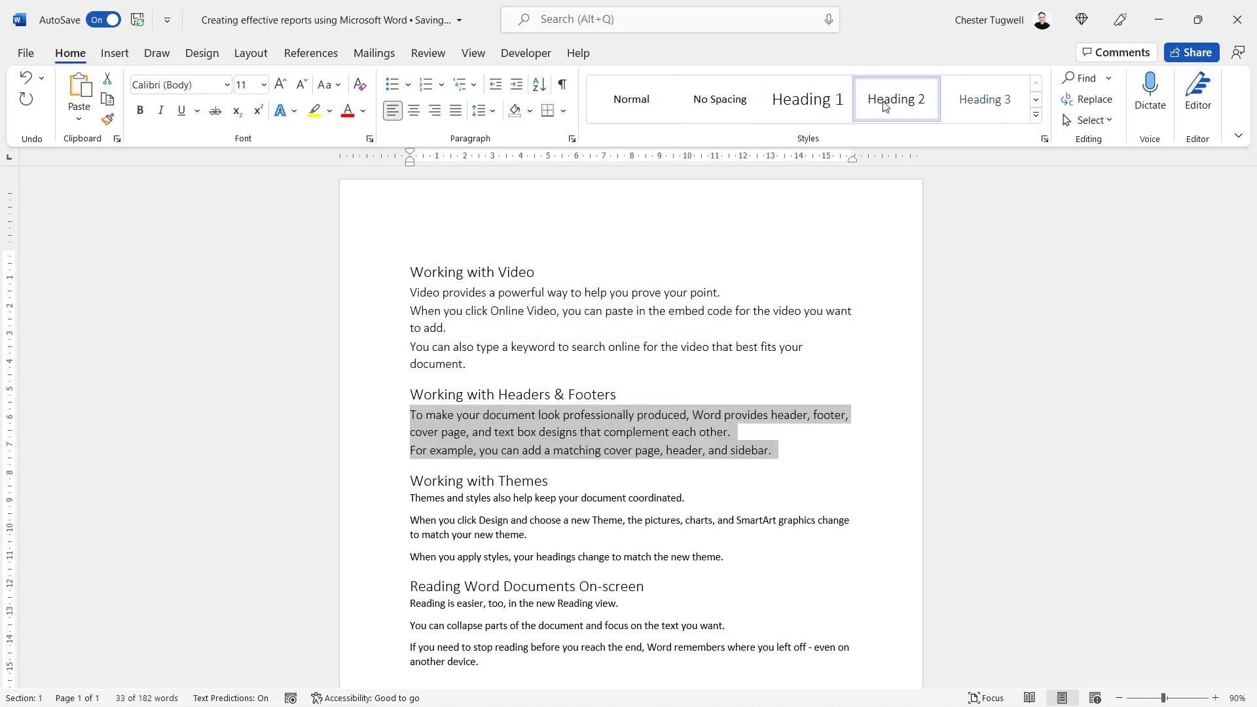
left_click_drag(409, 498, 730, 560)
left_click(895, 100)
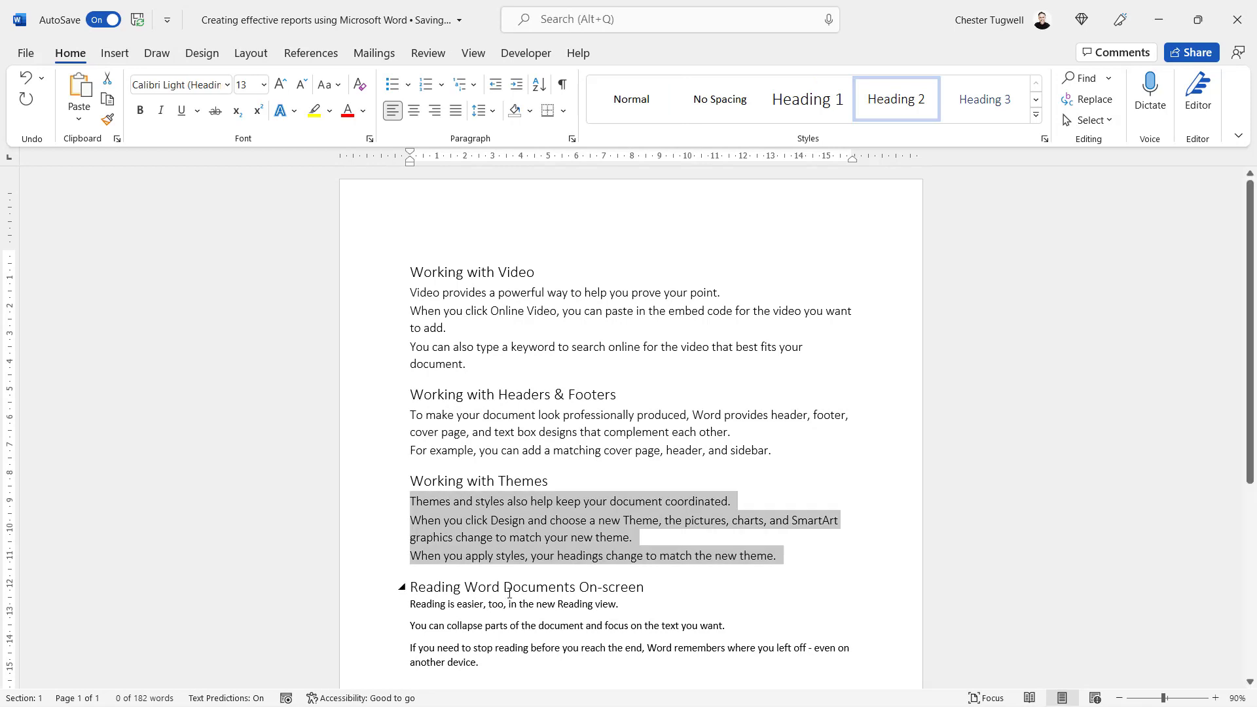
left_click_drag(417, 607, 505, 662)
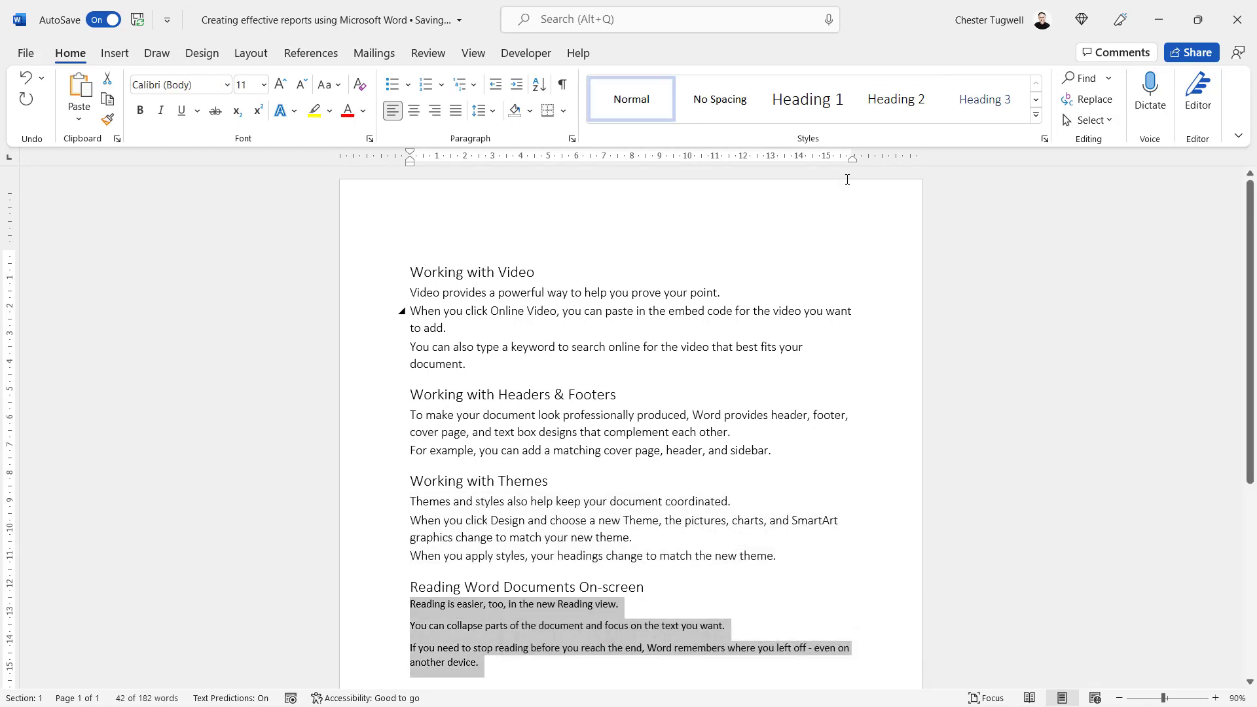
left_click(896, 100)
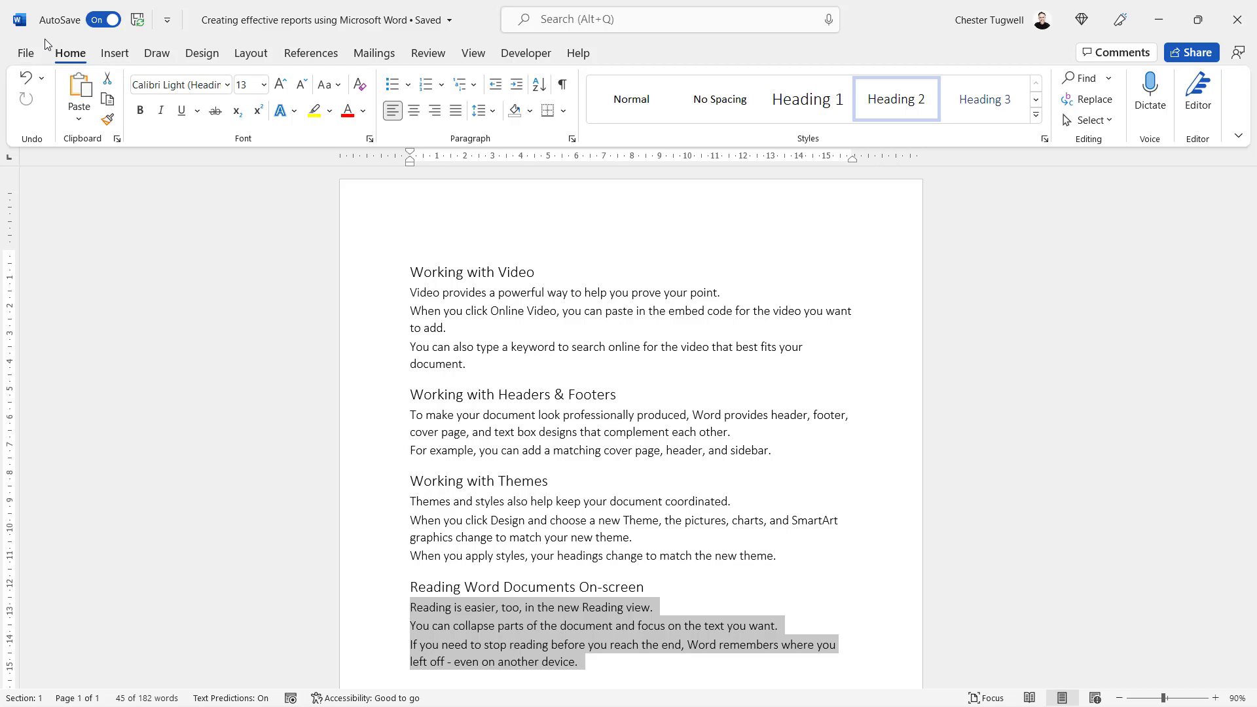
Step: Hide and restore the Quick Access Toolbar, then bring up its Customize Quick Access Toolbar menu
left_click(167, 25)
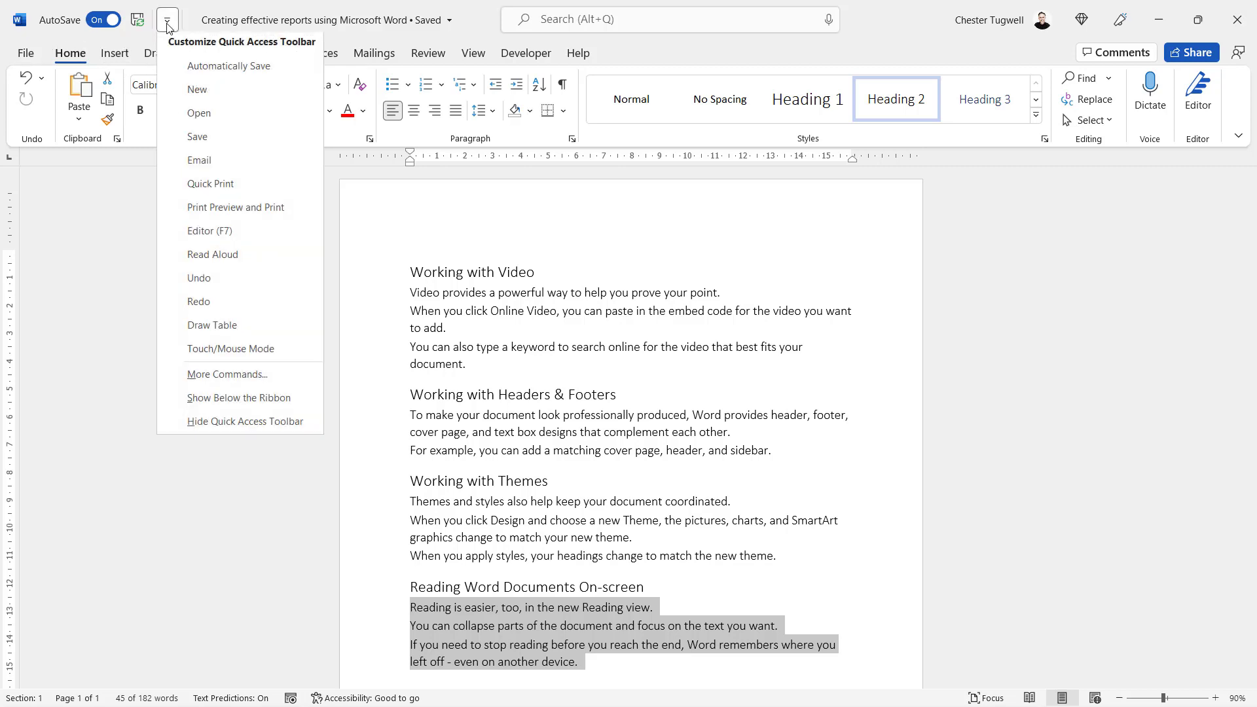
left_click(194, 424)
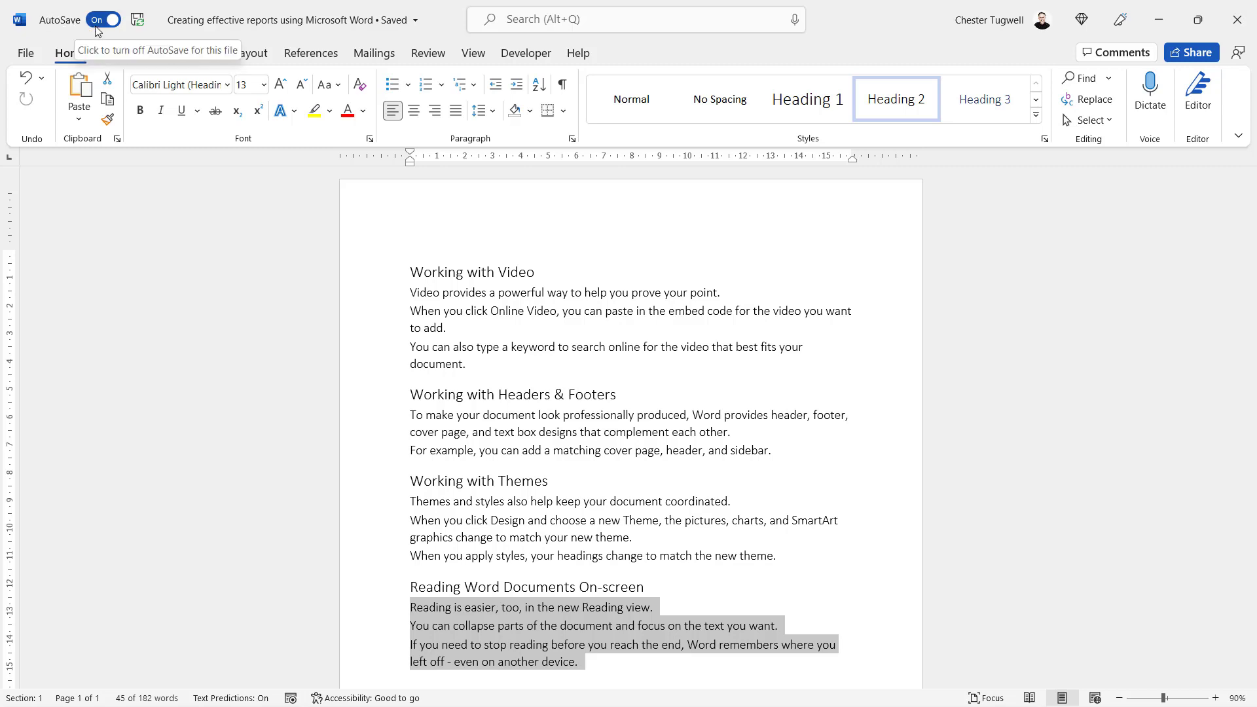
right_click(137, 23)
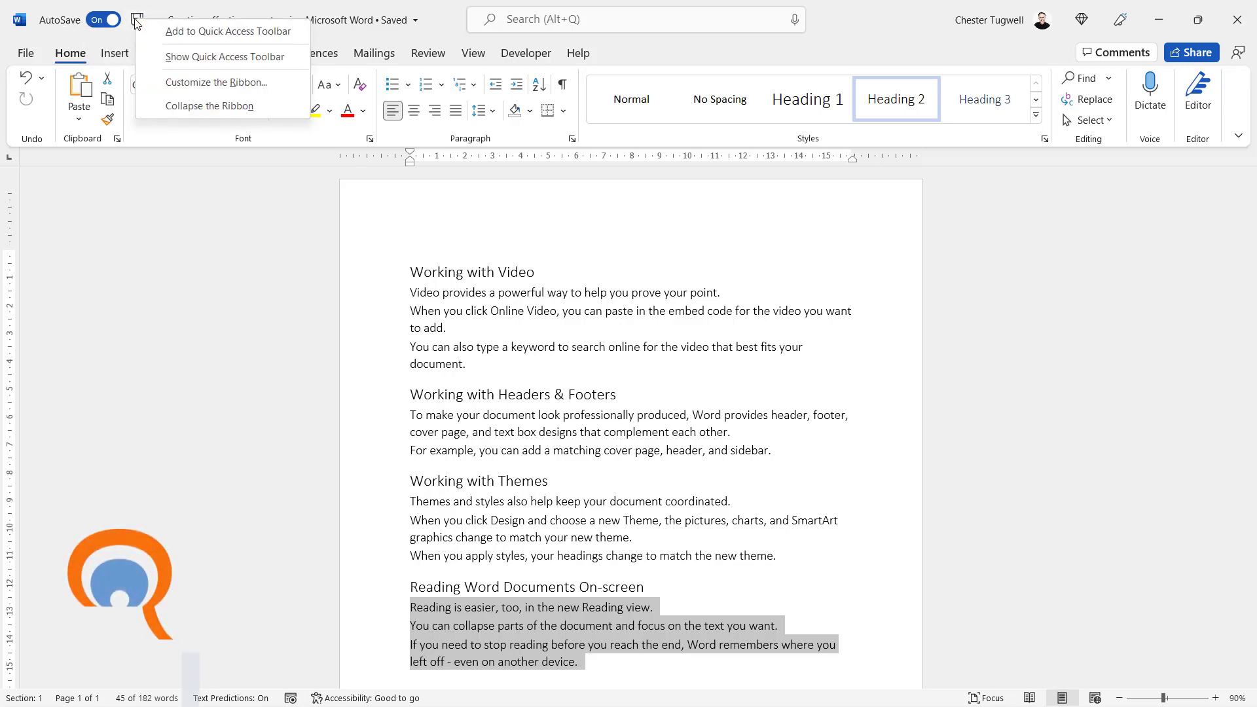
left_click(174, 58)
left_click(167, 20)
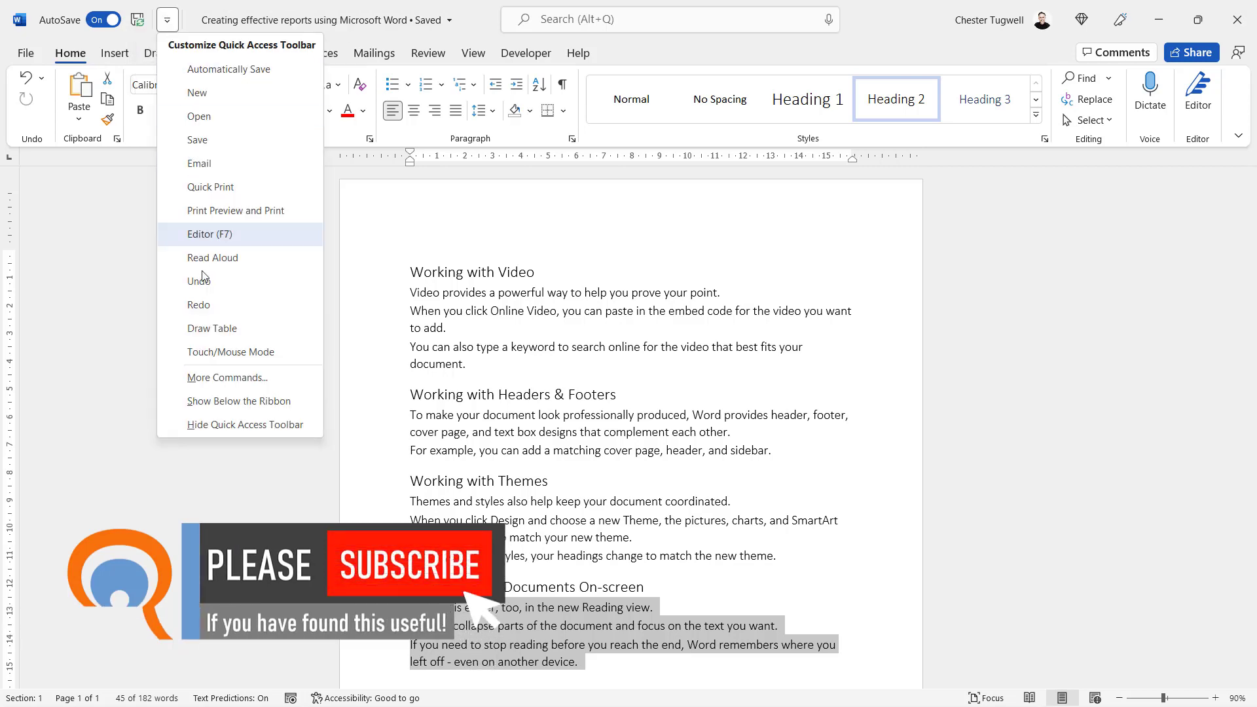
Step: Add the Send to Microsoft PowerPoint command to the Quick Access Toolbar and send the report to PowerPoint
left_click(210, 380)
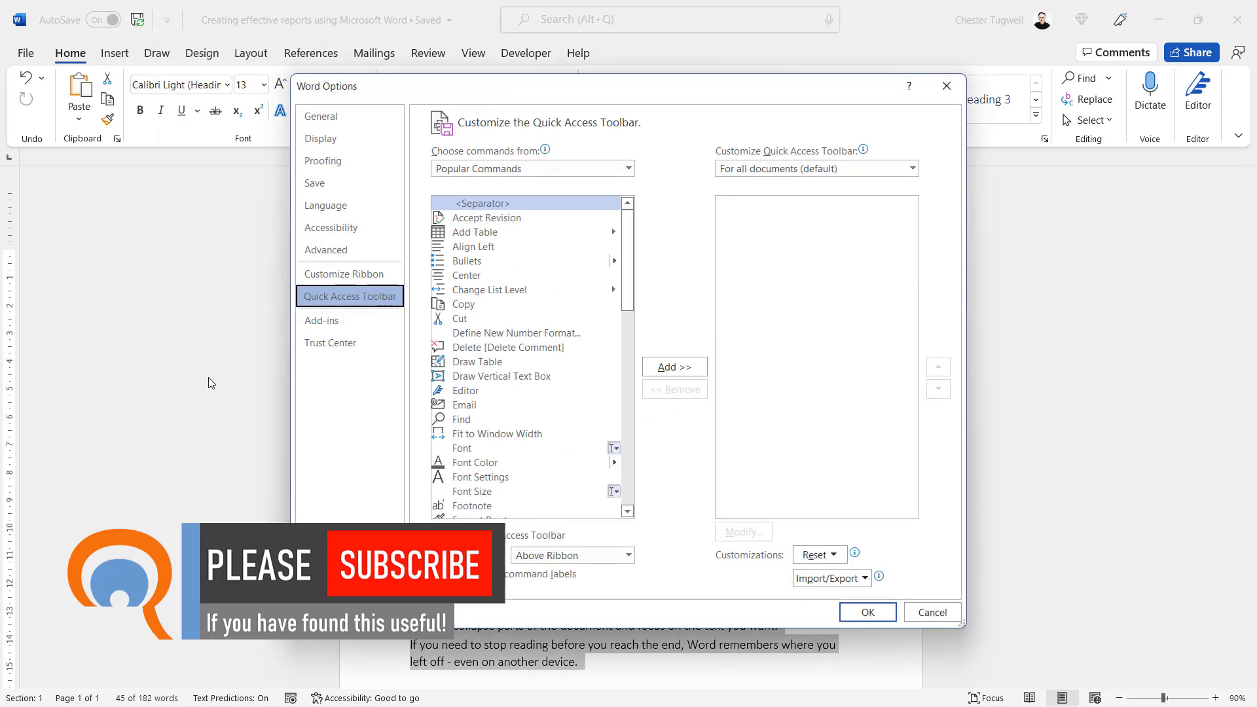
left_click(629, 169)
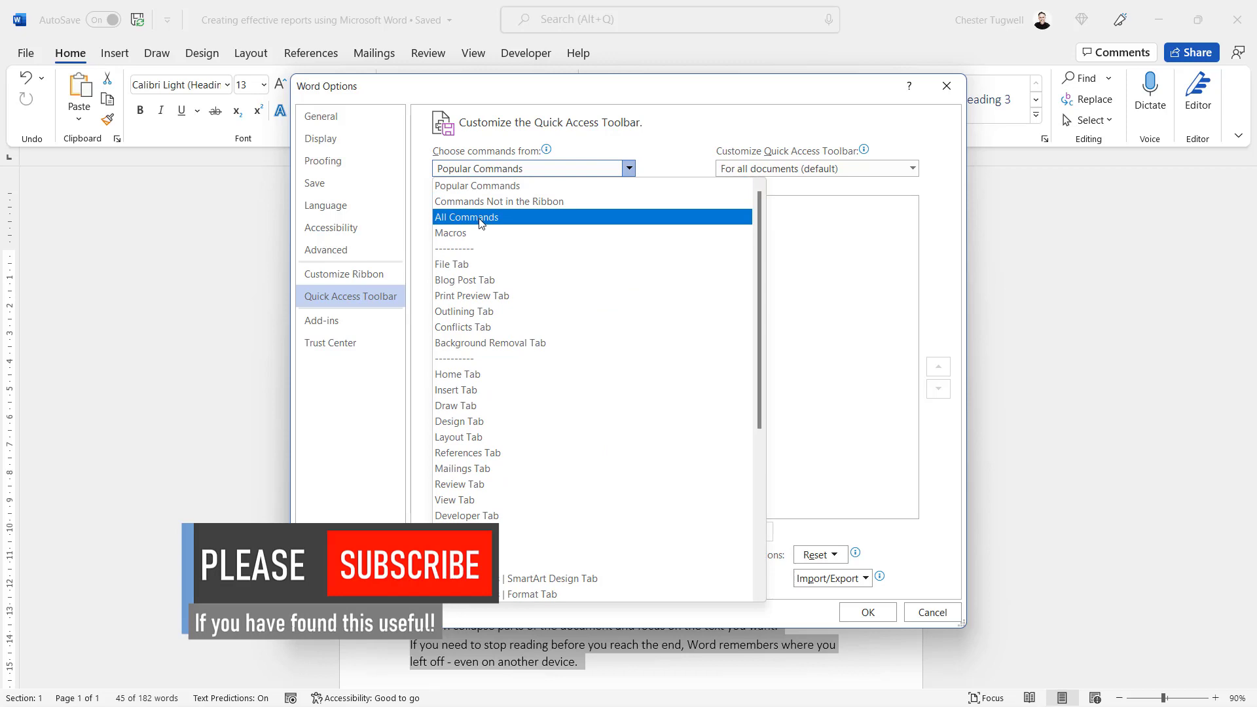
key("Escape")
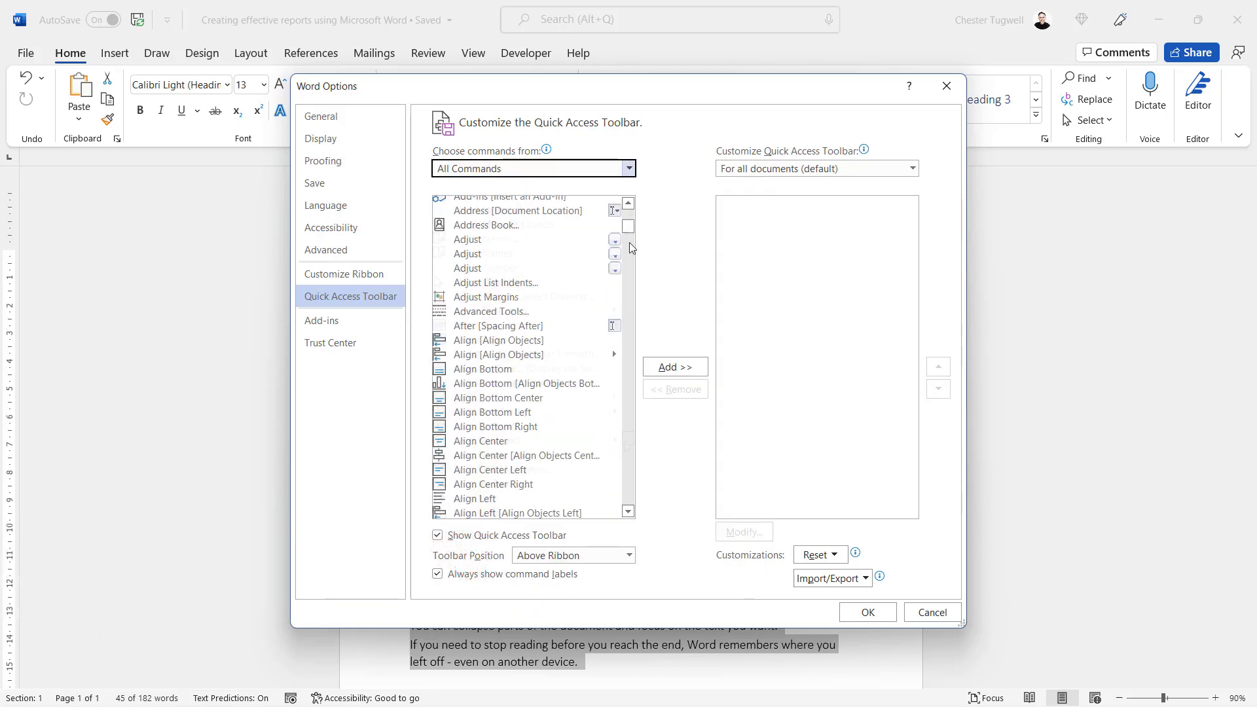
left_click_drag(630, 242, 627, 445)
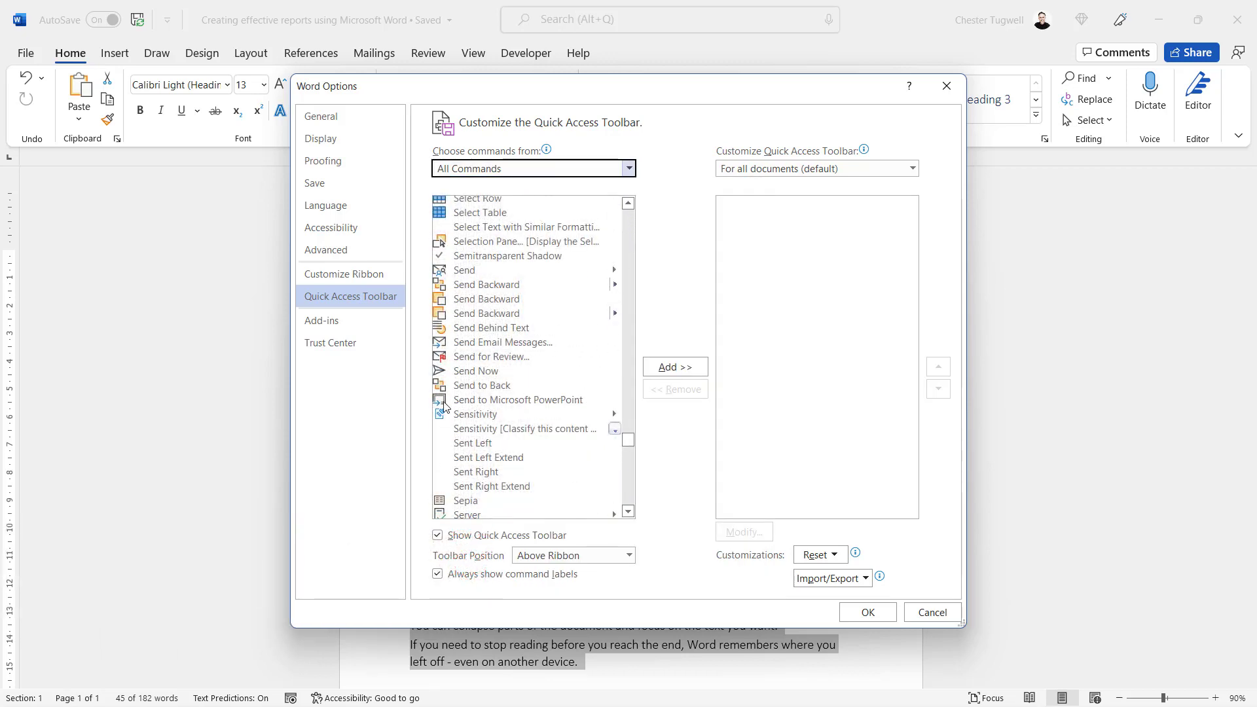
left_click(530, 403)
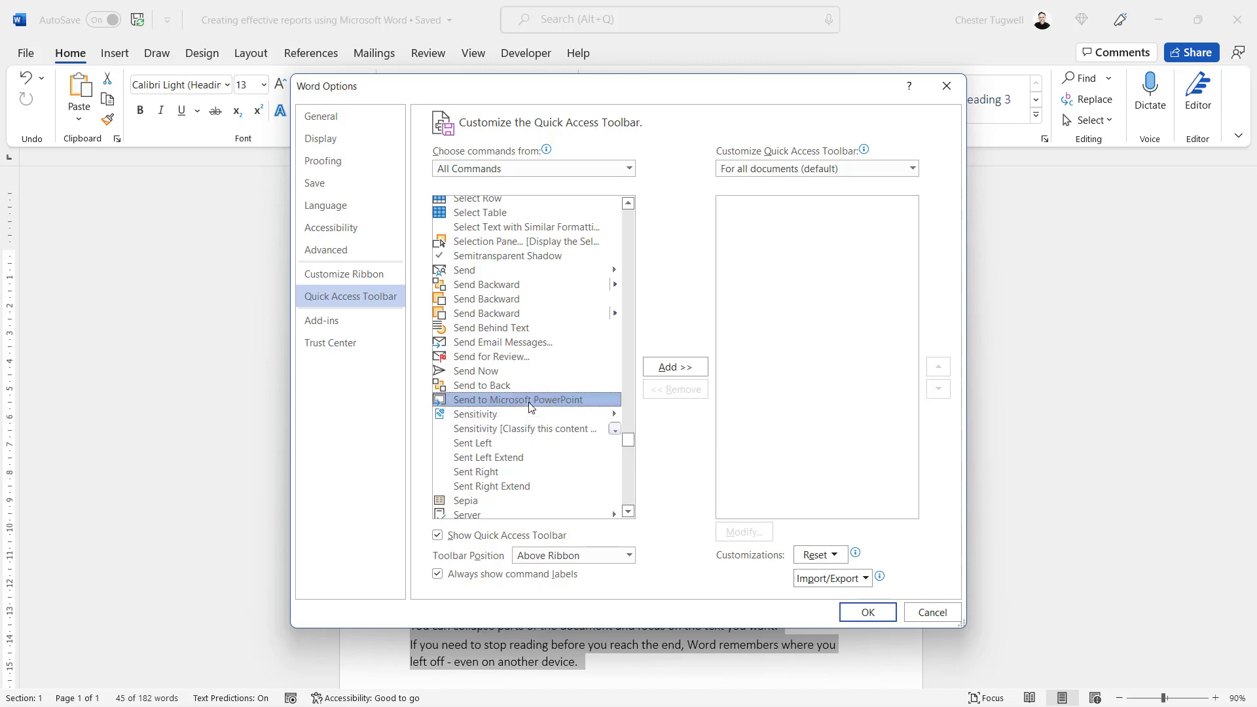
left_click(675, 371)
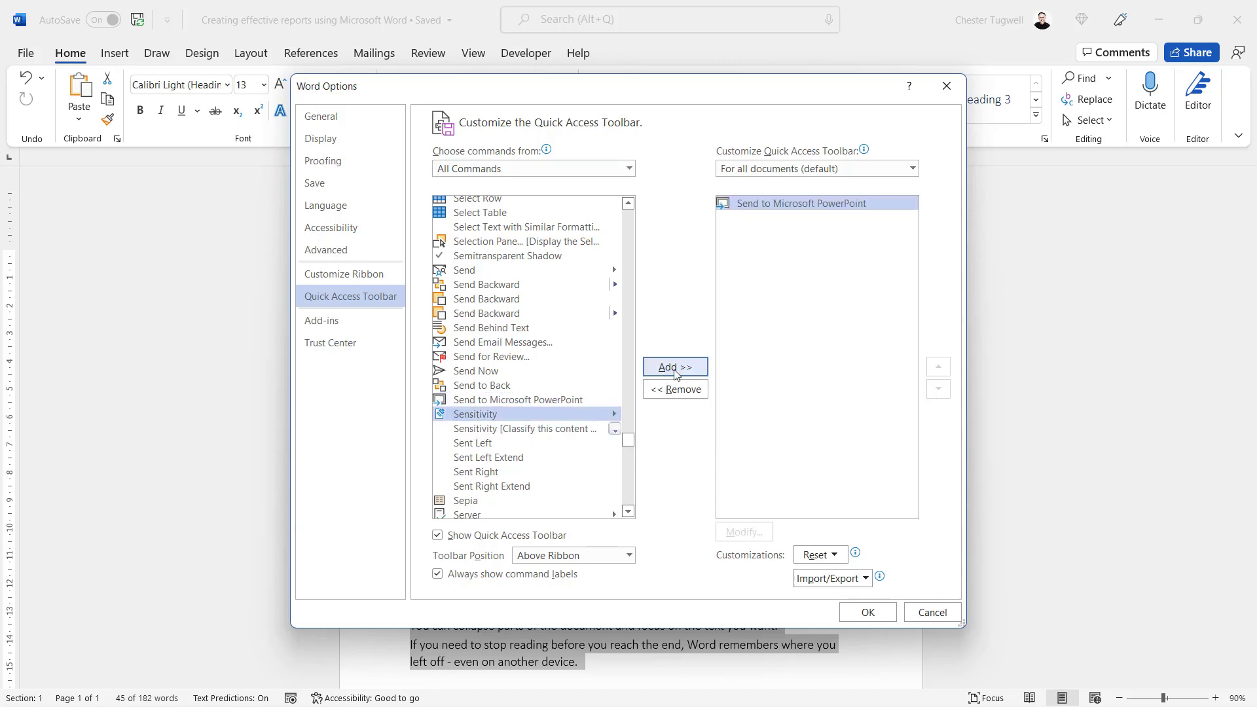
left_click(868, 614)
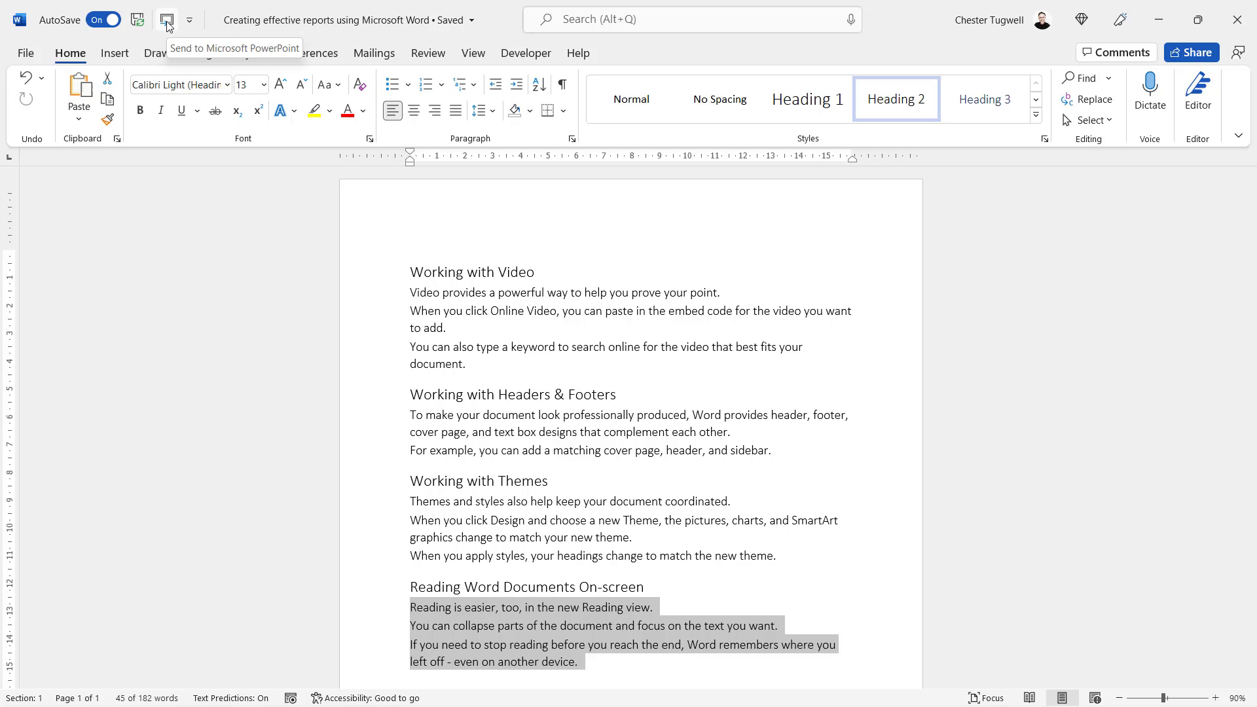
left_click(409, 273)
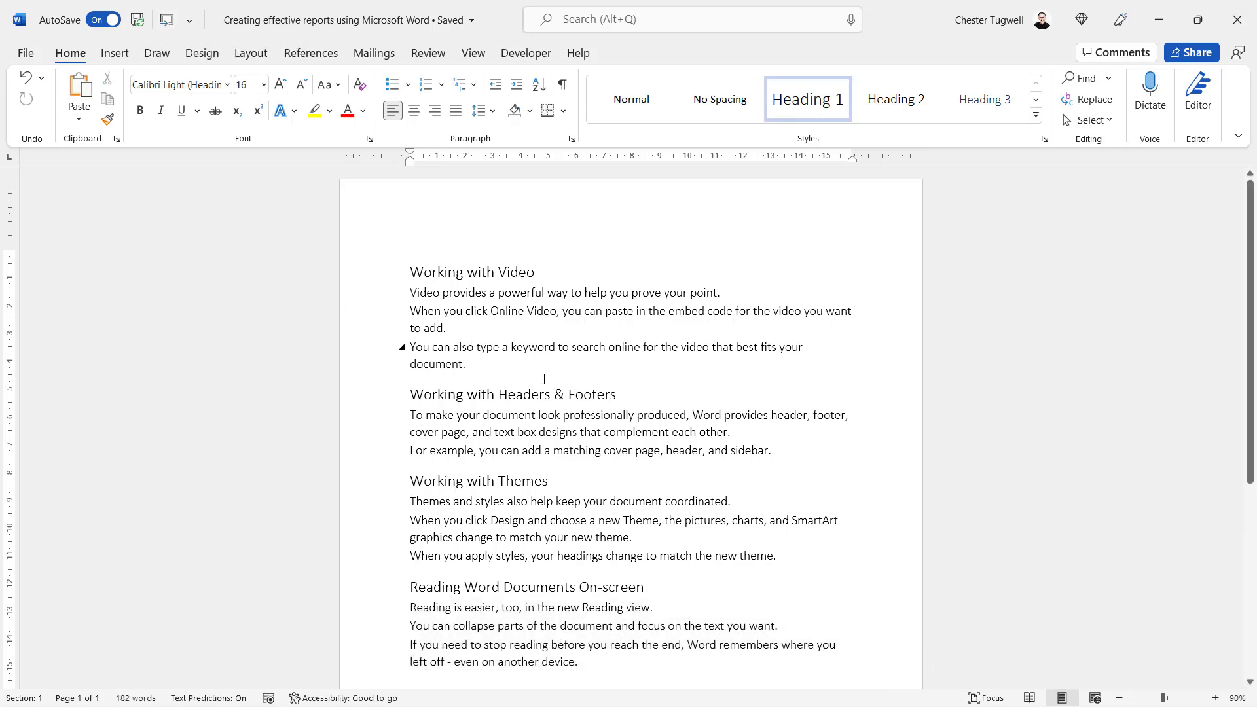
left_click(168, 21)
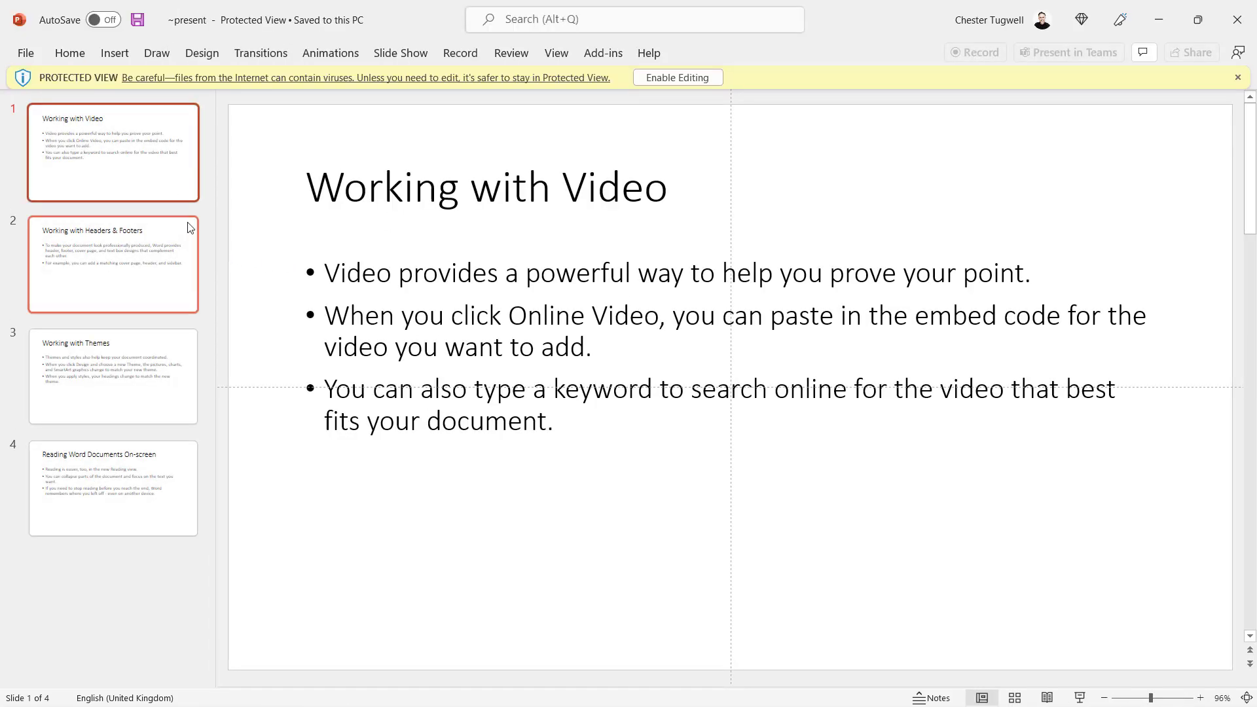
left_click(129, 265)
left_click(103, 388)
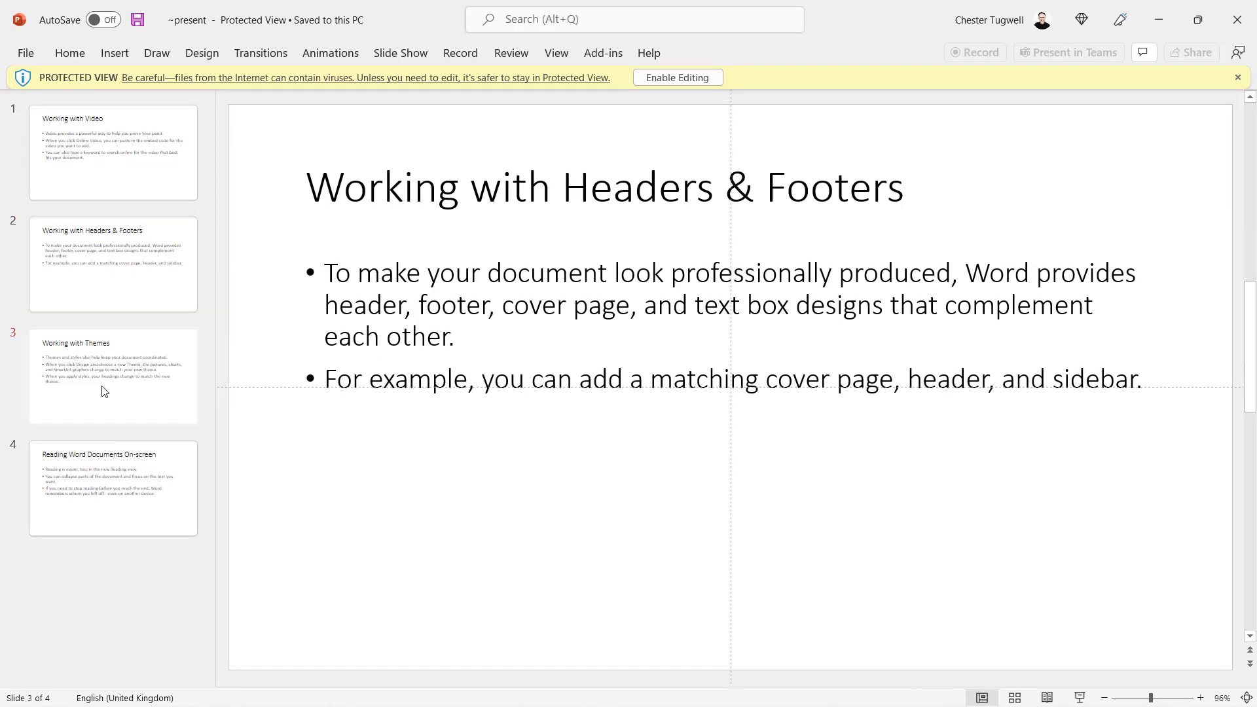
left_click(120, 510)
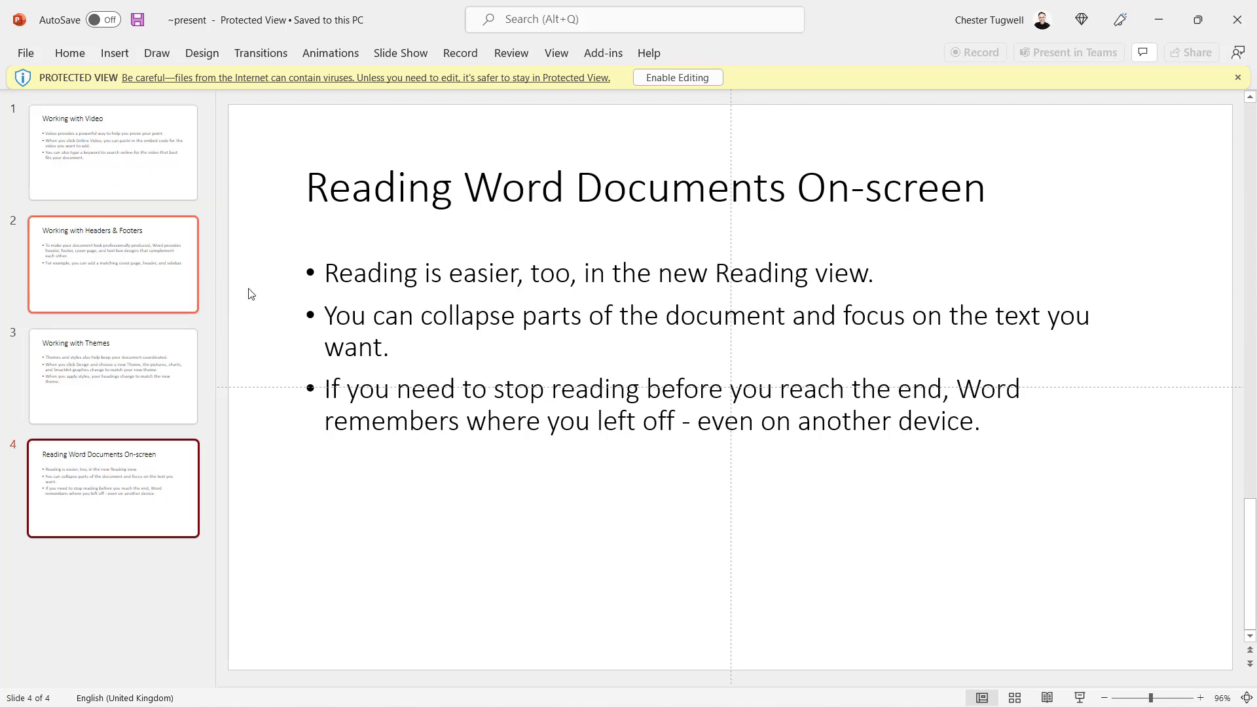
left_click(88, 394)
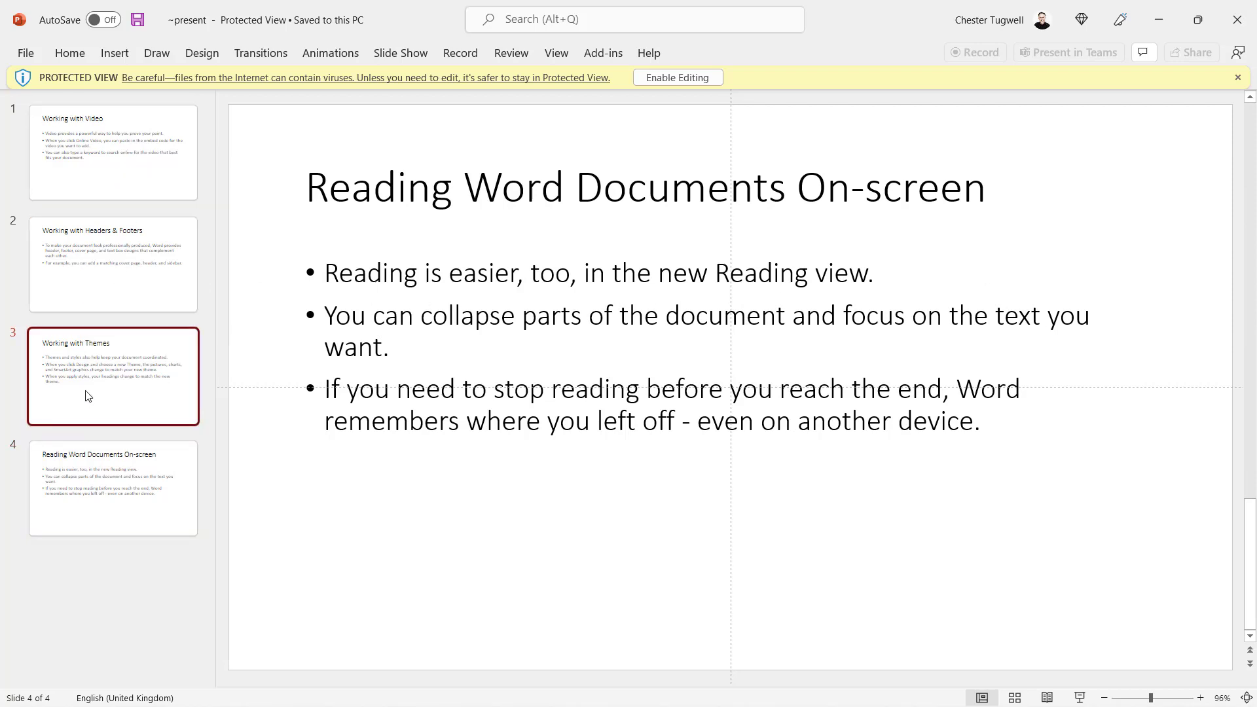
left_click(116, 258)
left_click(121, 174)
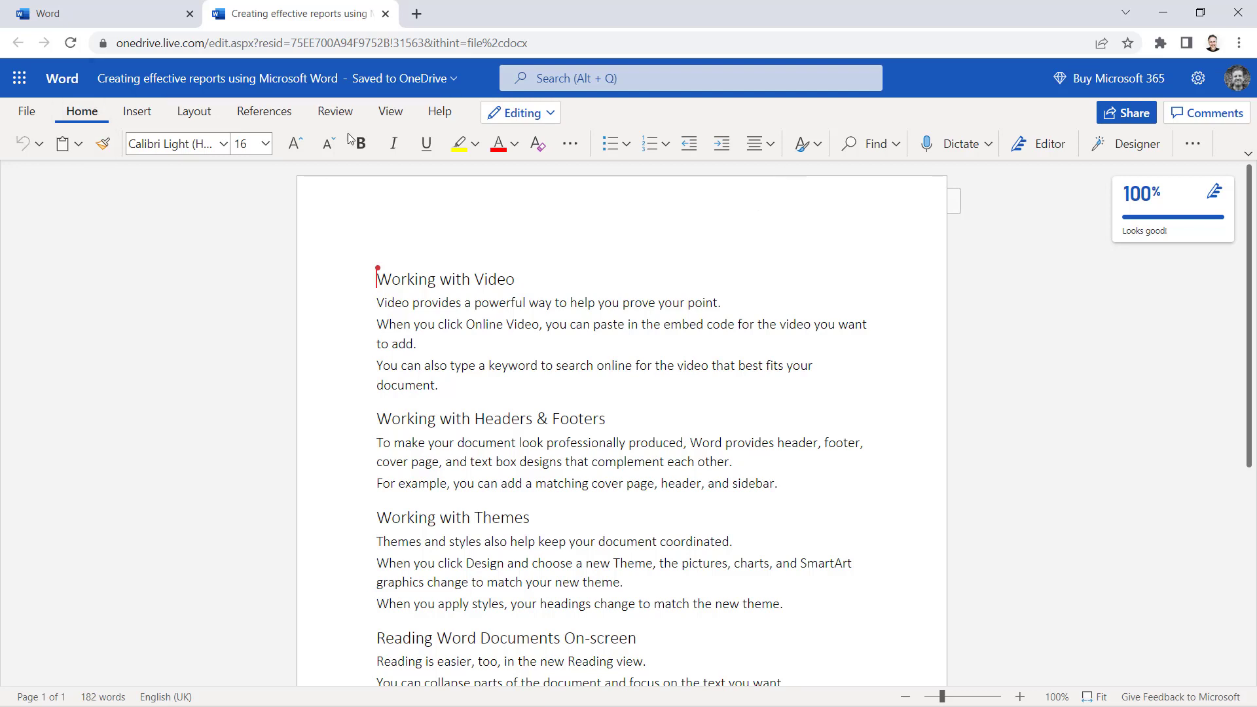
Step: Style 'Working with Video' as Heading 1 and check the styles of its three body paragraphs
left_click(820, 148)
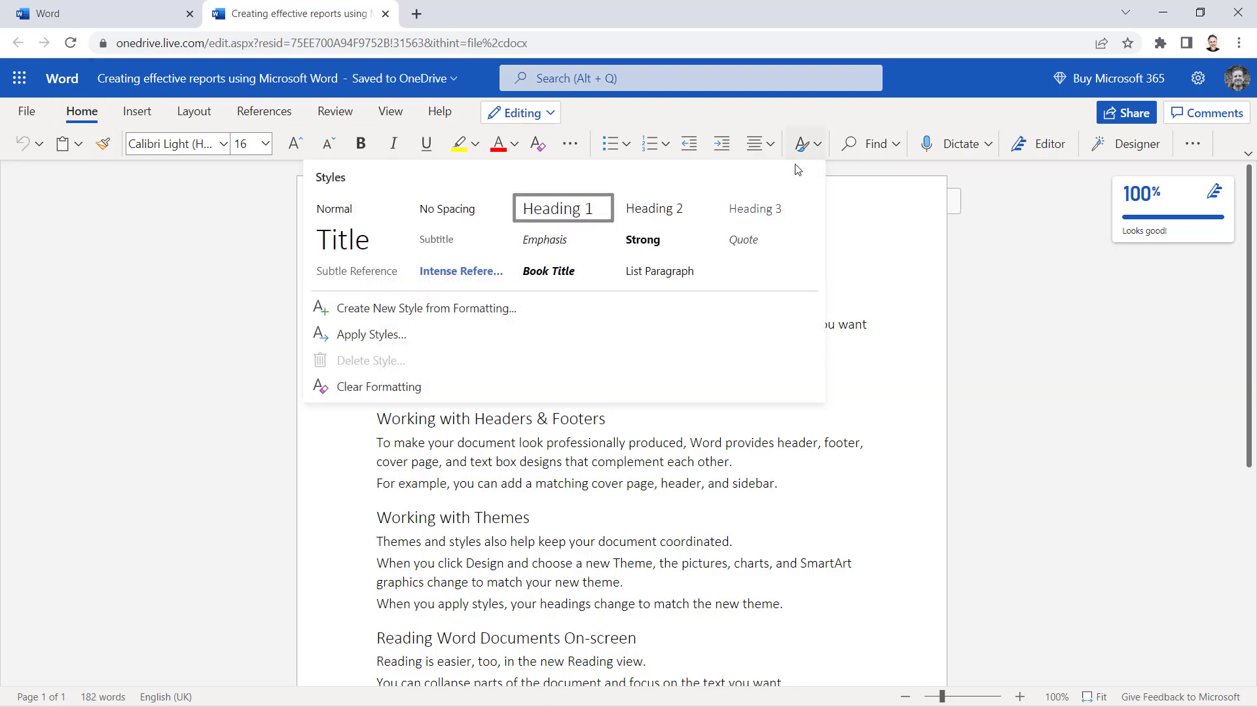
left_click(561, 209)
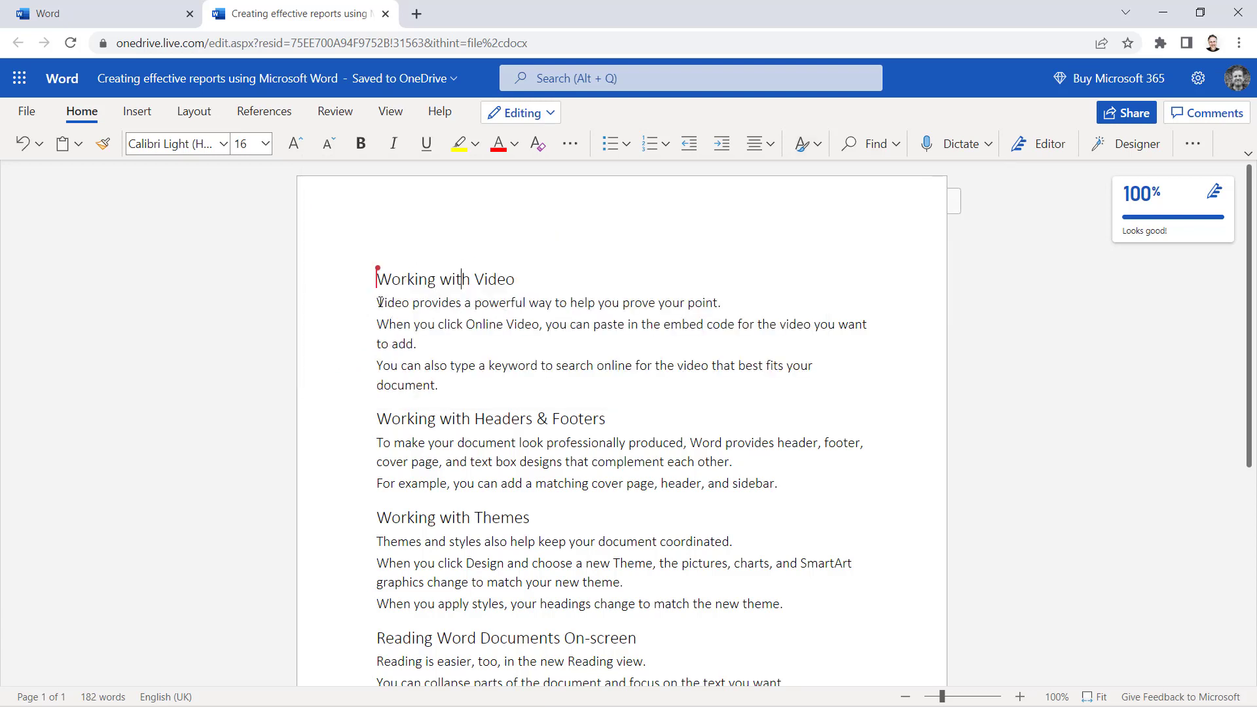
left_click_drag(380, 303, 445, 387)
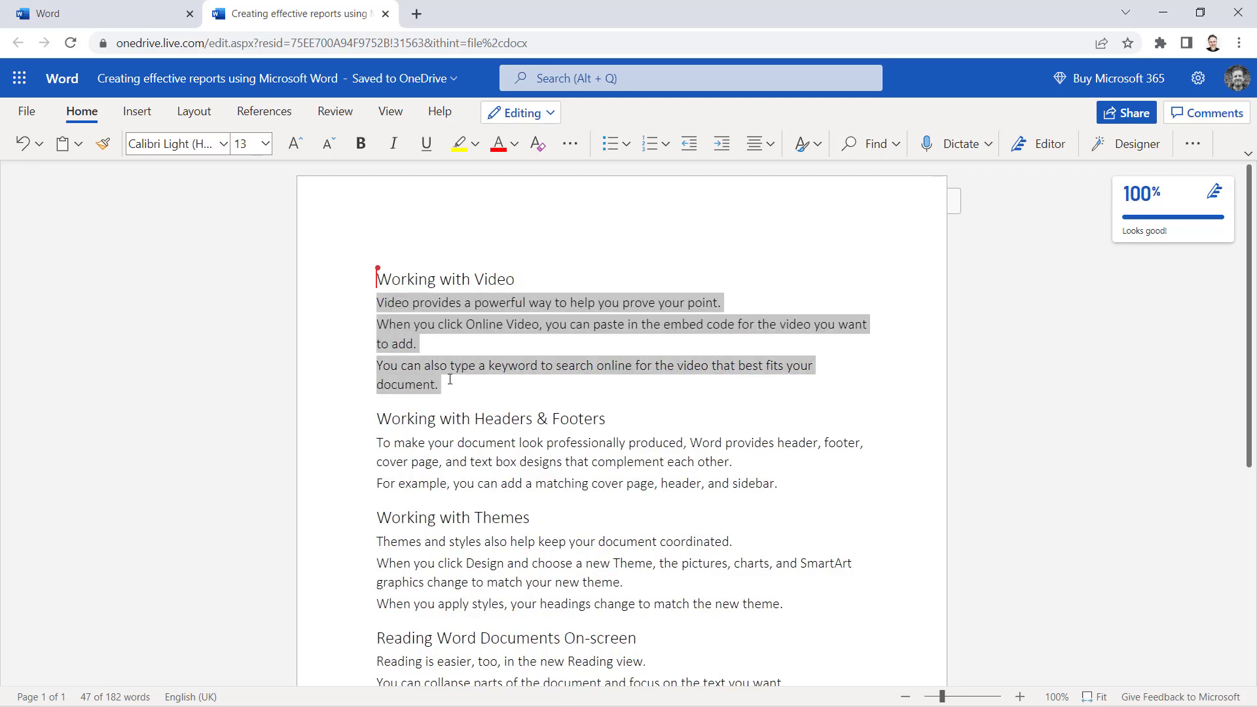
left_click(810, 139)
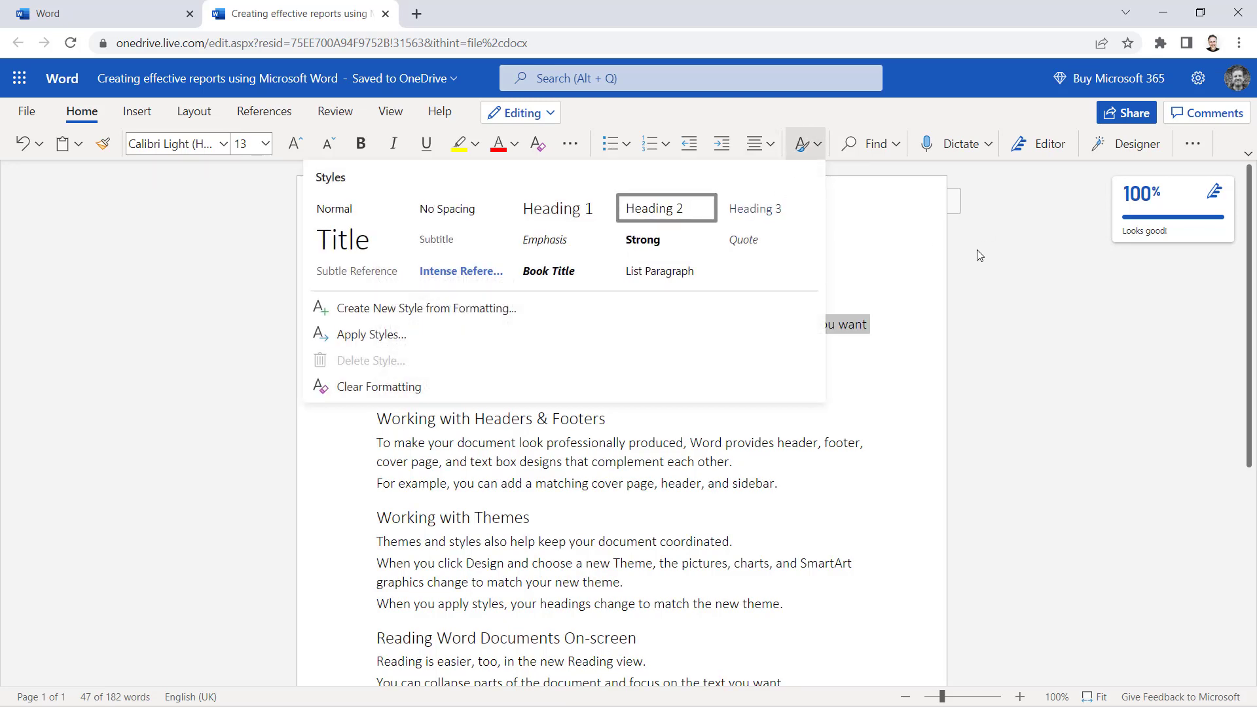
key("Escape")
left_click(402, 305)
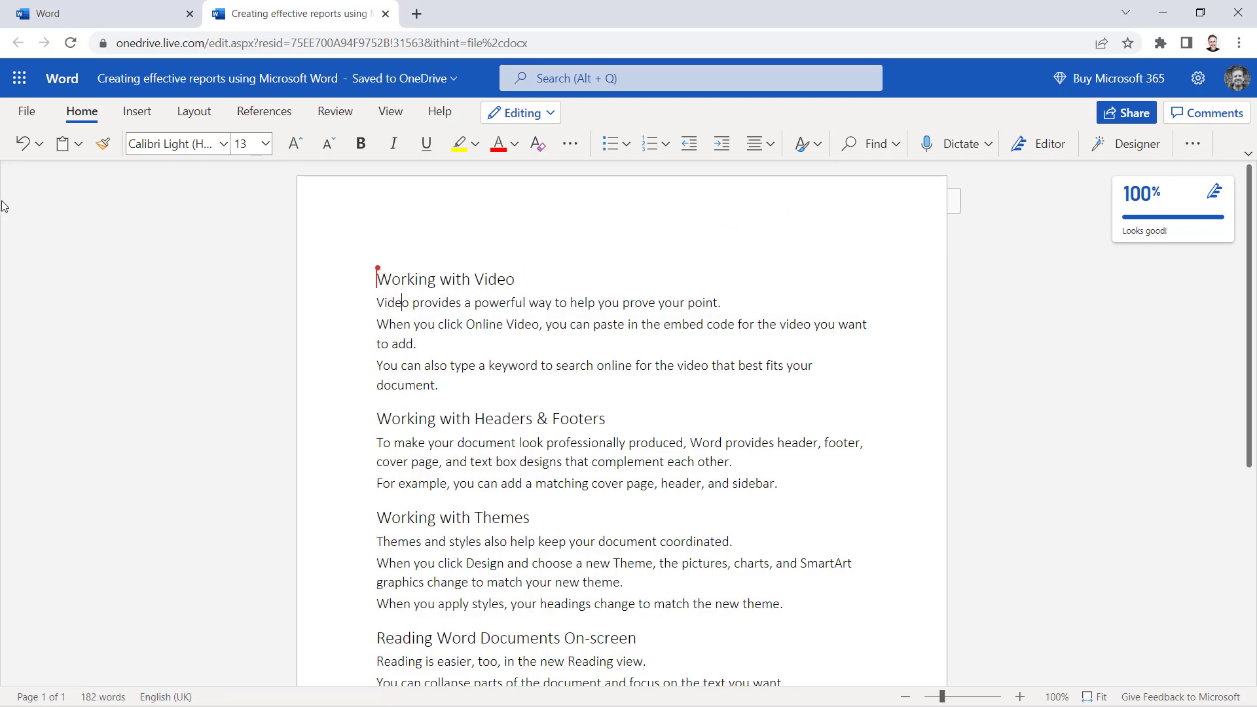
Step: Export the report to a PowerPoint presentation with the first, dark photo design theme
left_click(31, 115)
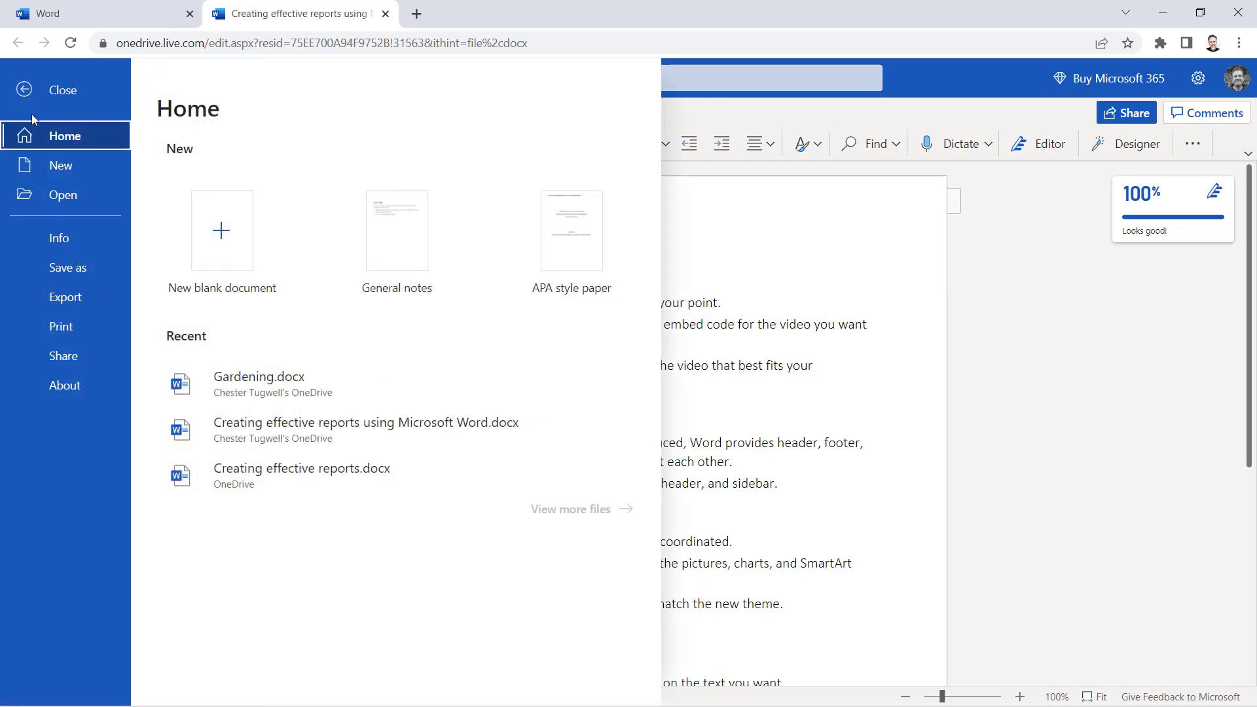
left_click(65, 296)
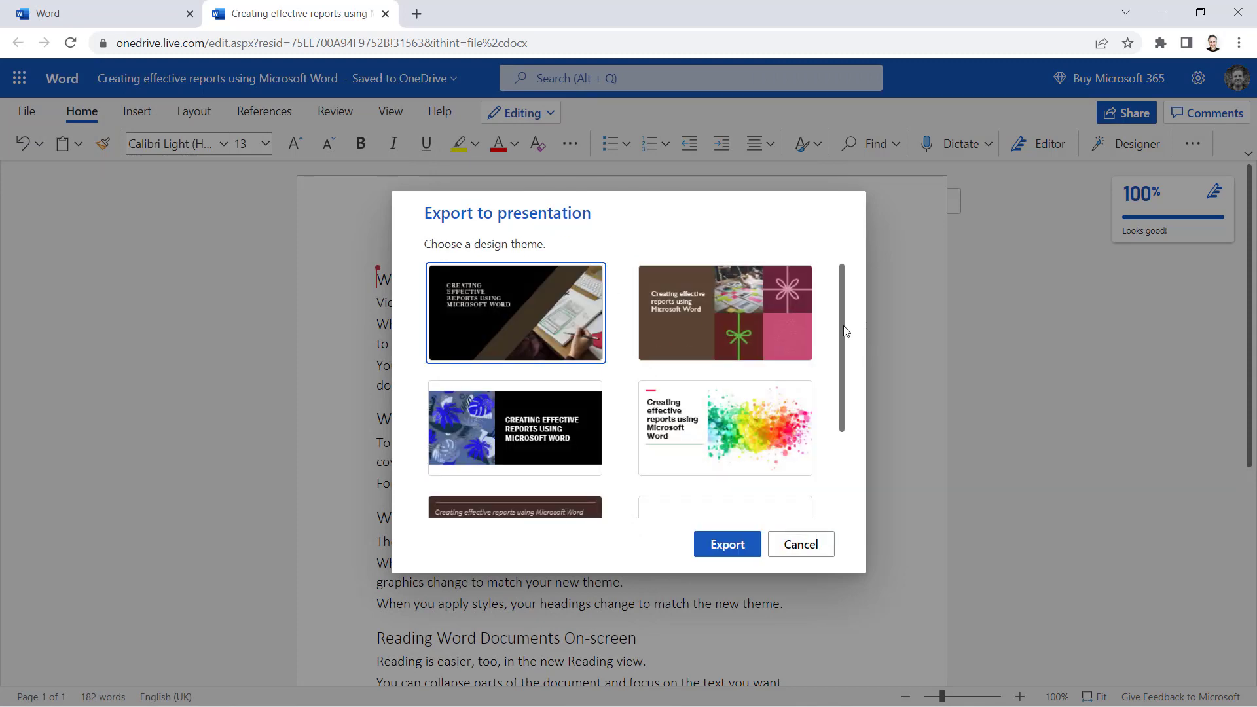
mouse_move(845, 327)
left_mouse_down()
mouse_move(846, 427)
mouse_move(849, 319)
left_mouse_up()
left_click(714, 552)
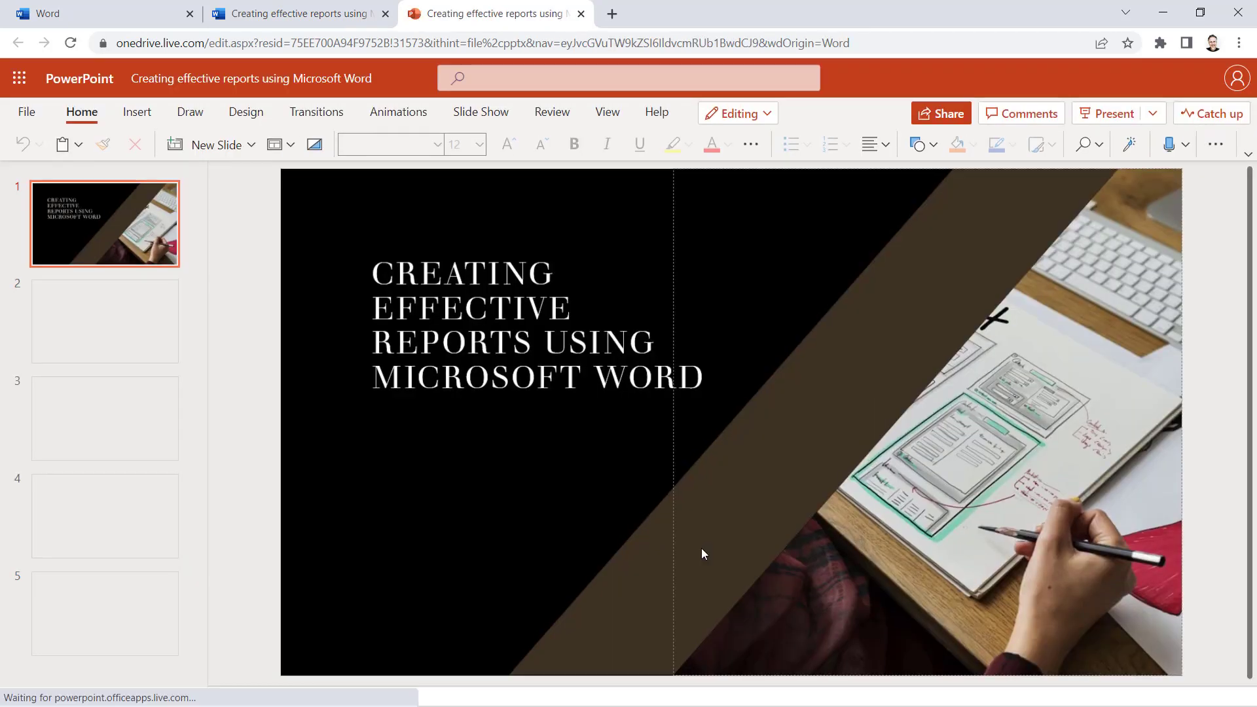
Step: Give the title slide a full-photo Designer idea and the Working with Video slide the red boxed layout
left_click(94, 315)
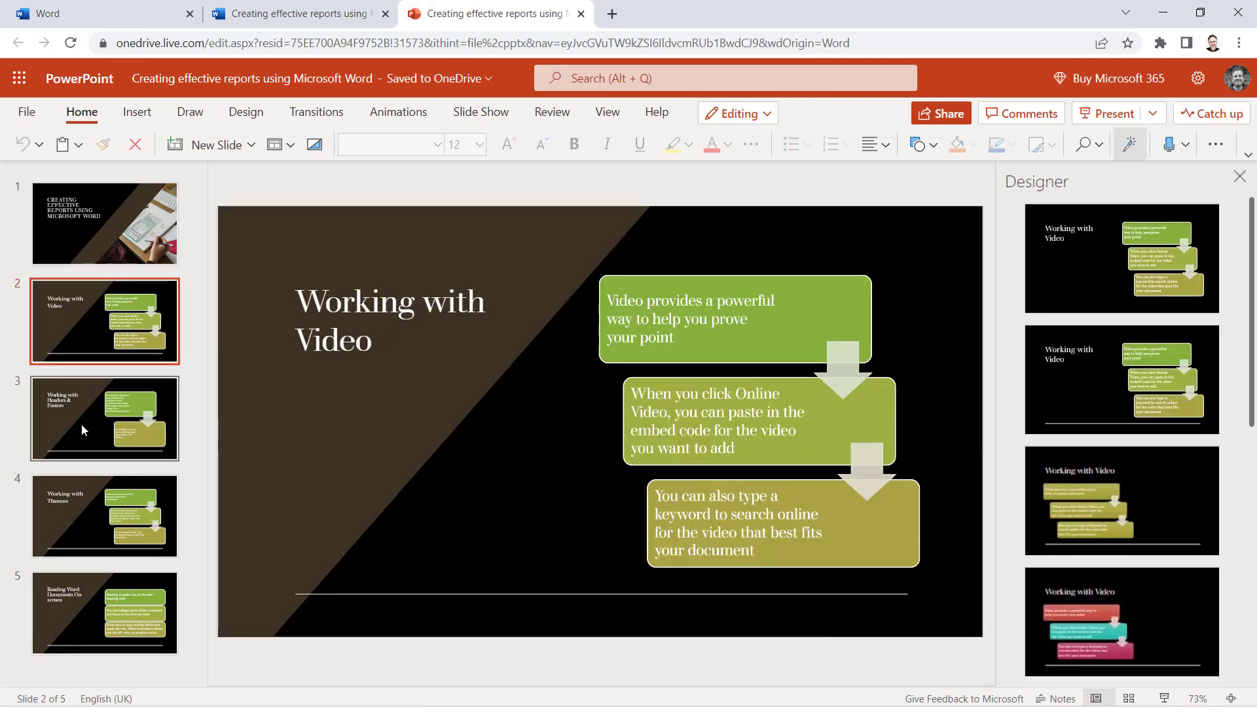
left_click(82, 425)
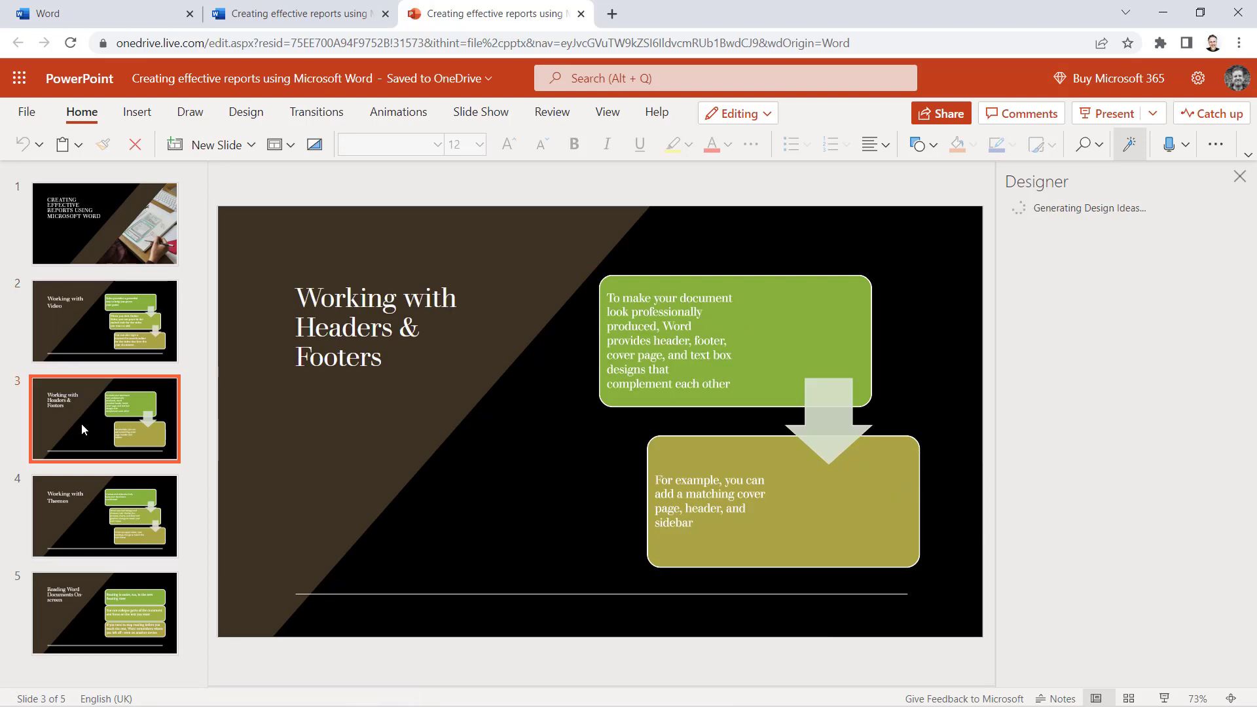
left_click(83, 542)
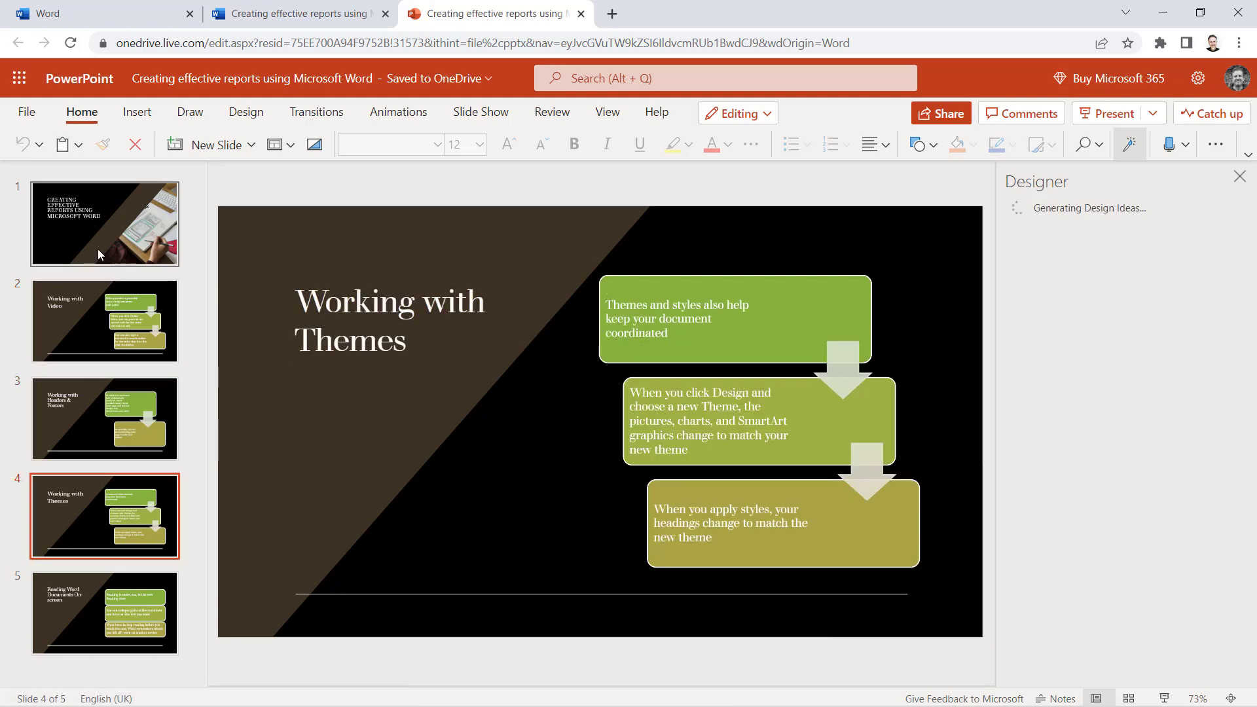
left_click(97, 249)
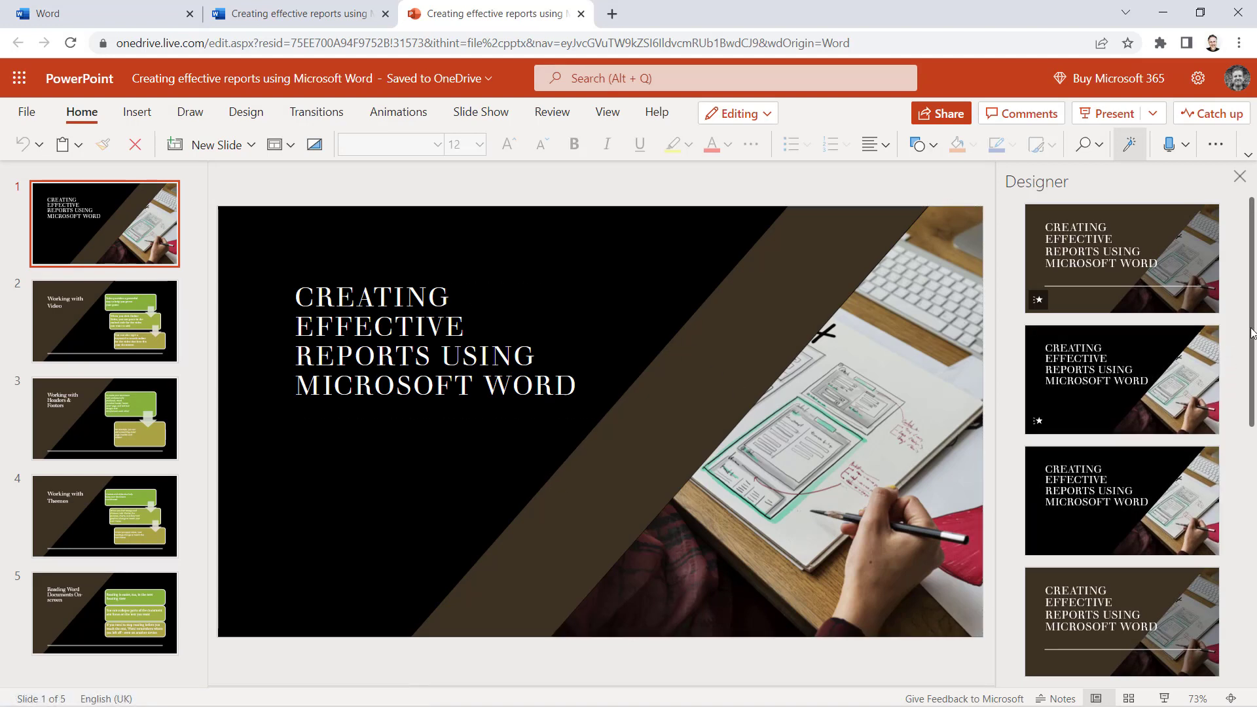
left_click_drag(1252, 332, 1252, 495)
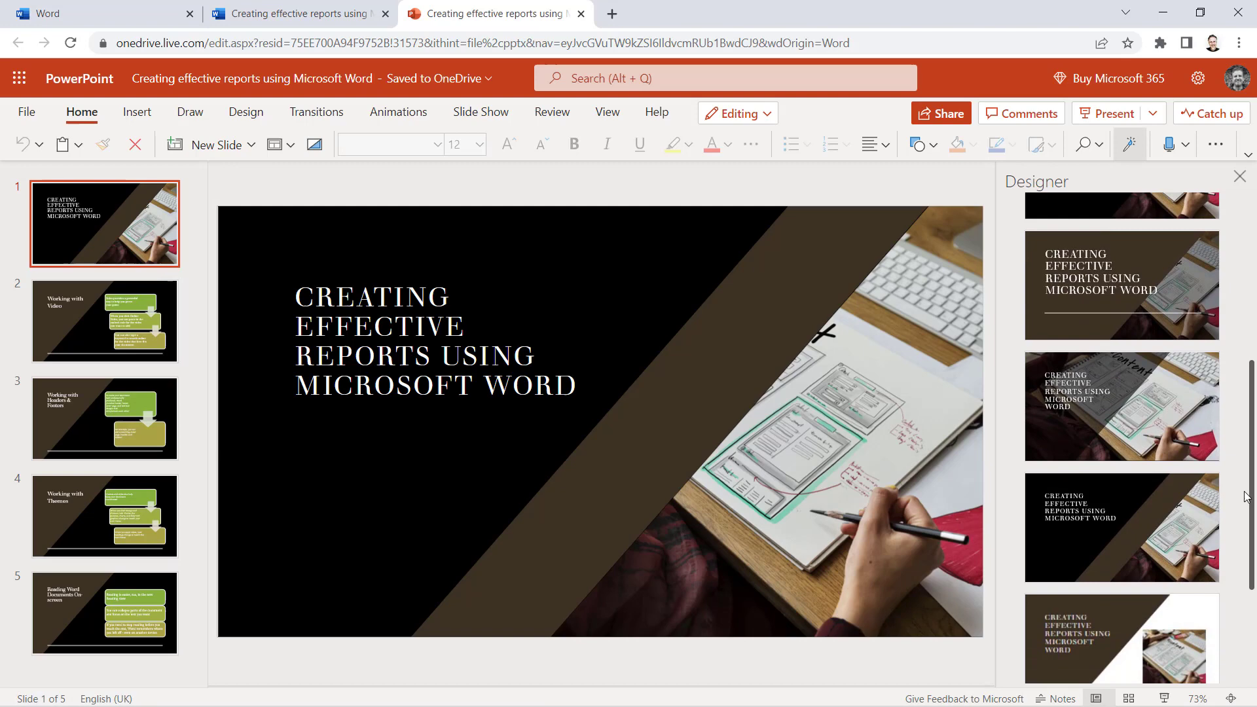
left_click(1130, 389)
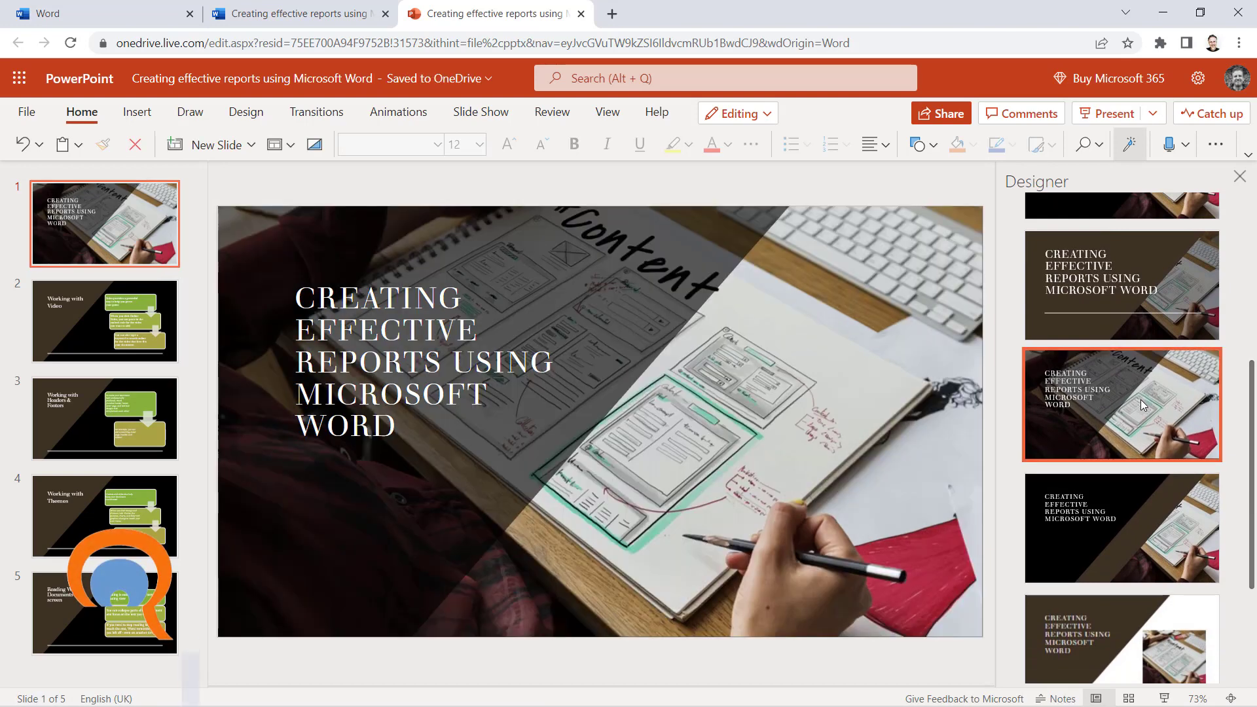
left_click(84, 329)
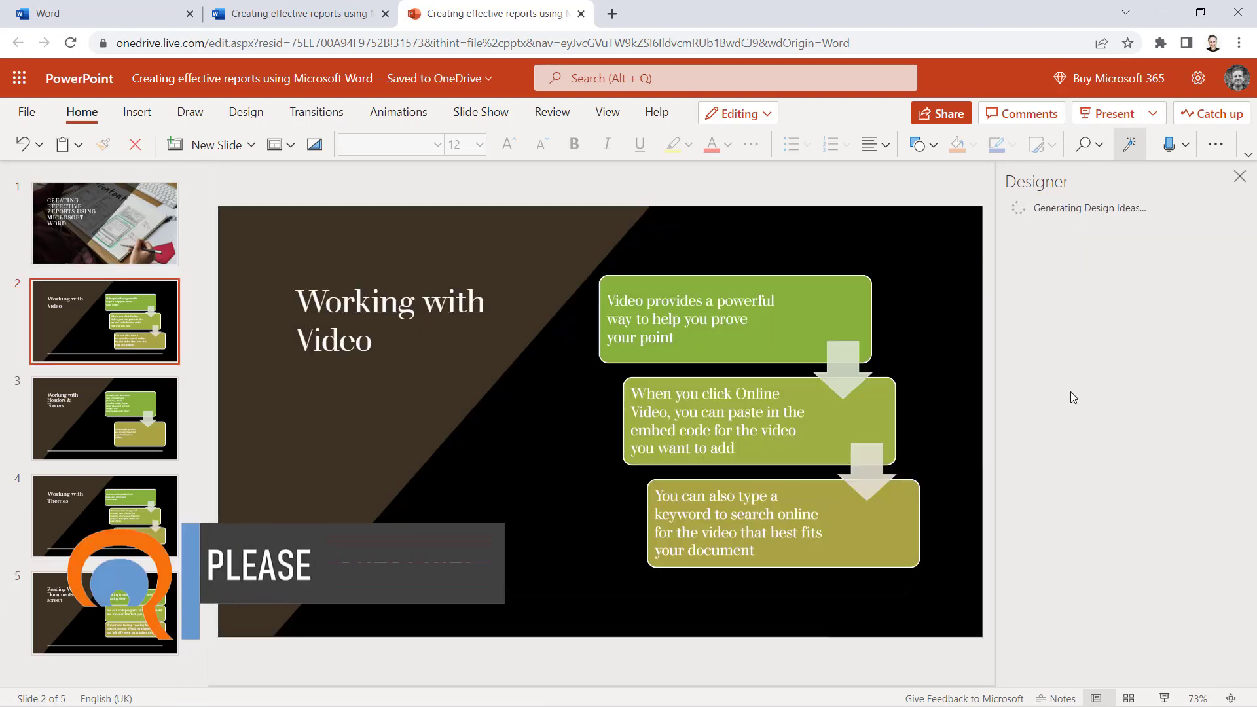
left_click(1126, 412)
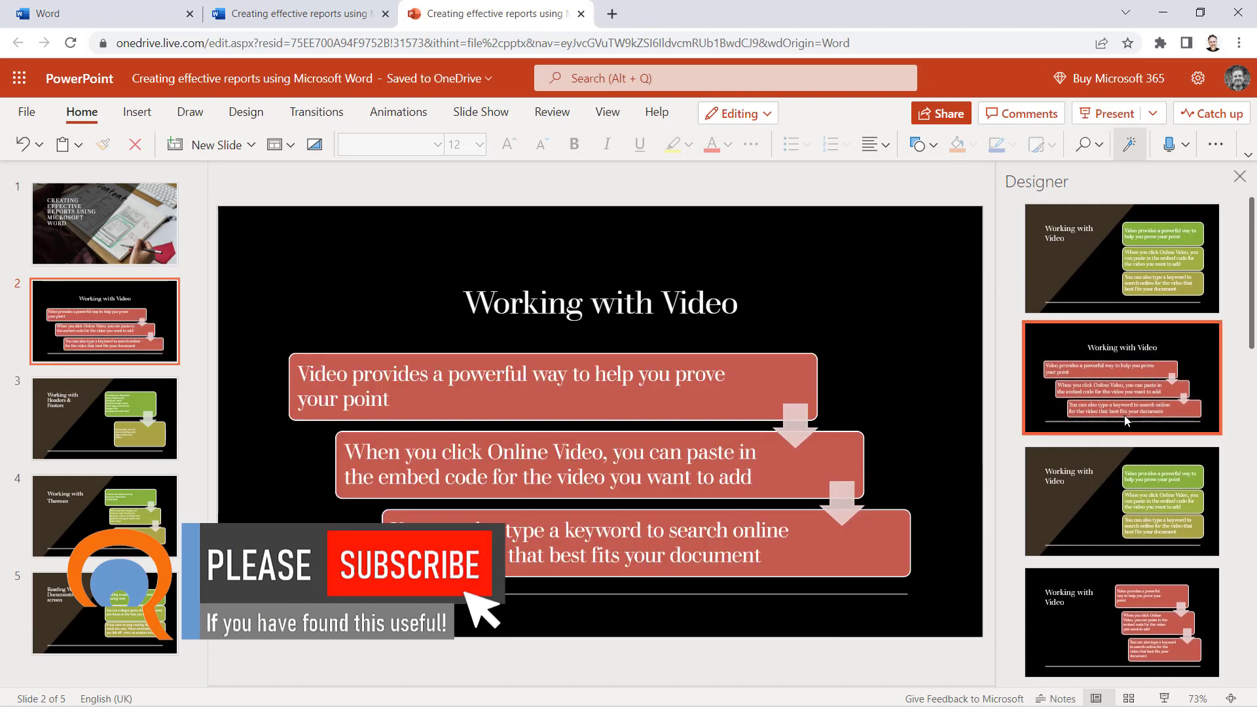